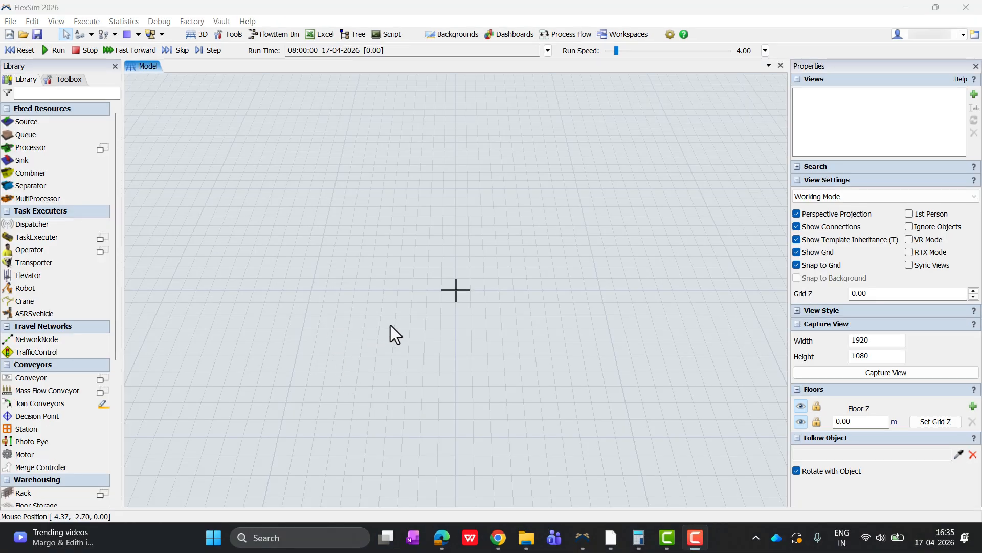
# Place two Queue objects on the model floor, spaced apart on either side of the origin.
pyautogui.doubleClick(370, 321)
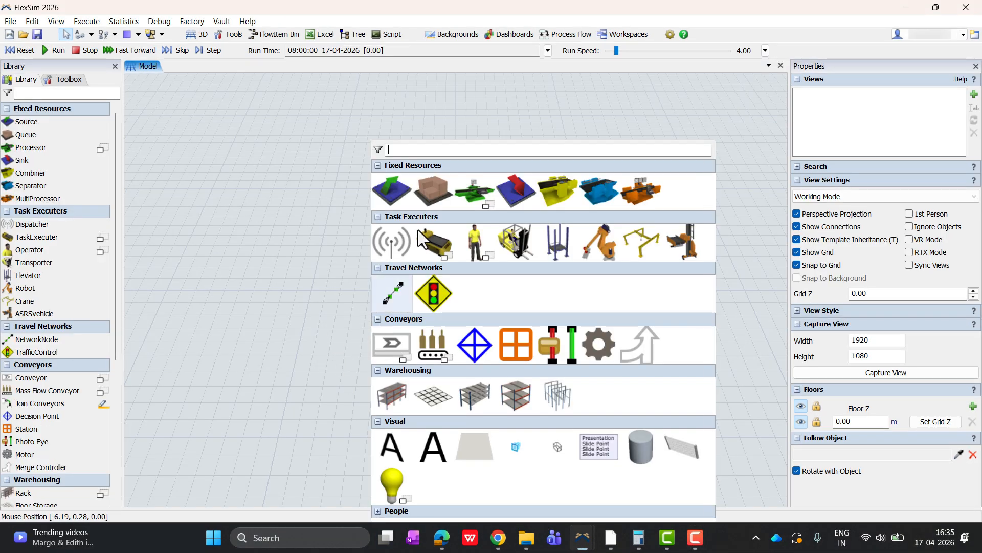
pyautogui.click(417, 194)
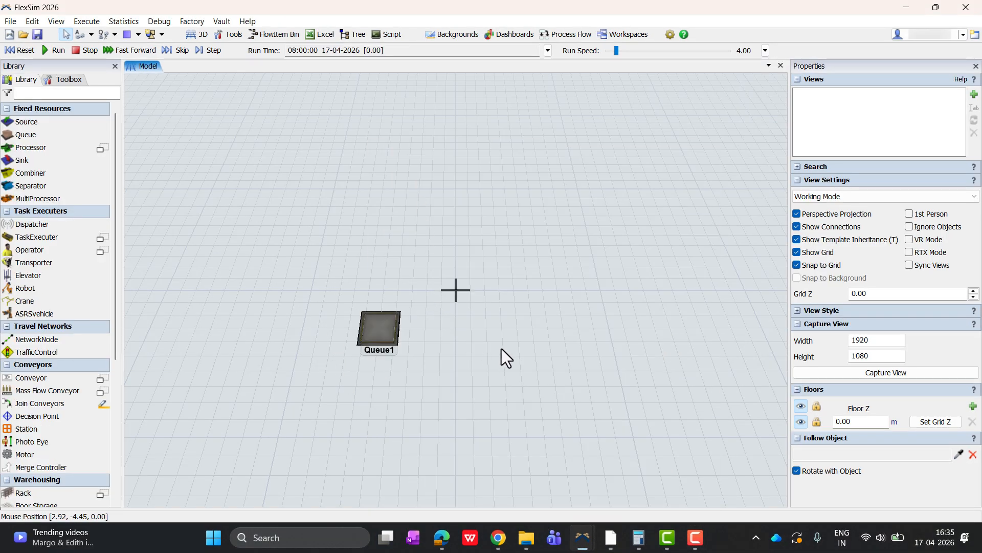
pyautogui.doubleClick(573, 326)
pyautogui.click(633, 190)
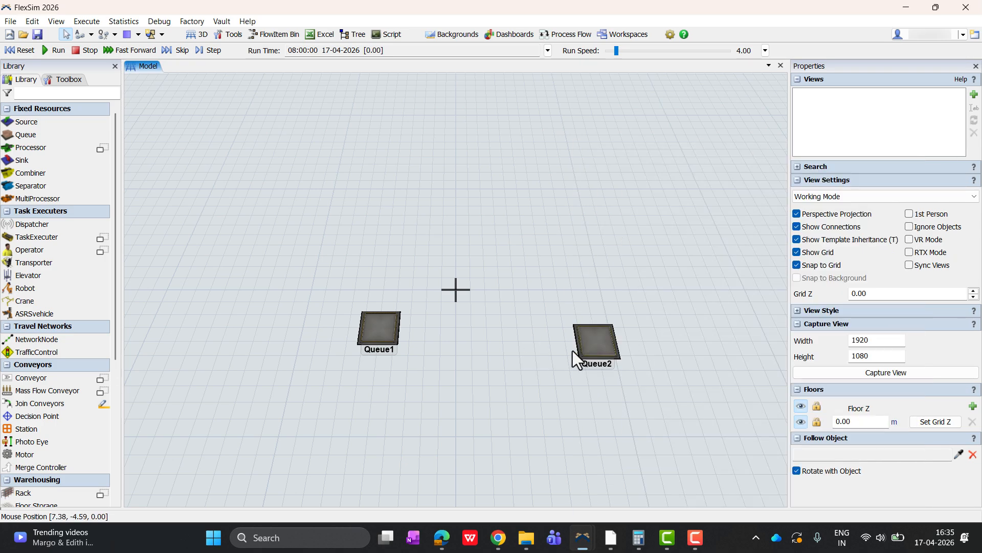
# Add a Male operator between the two queues and move the second queue to X 7, Y -2.
pyautogui.doubleClick(436, 351)
pyautogui.click(532, 247)
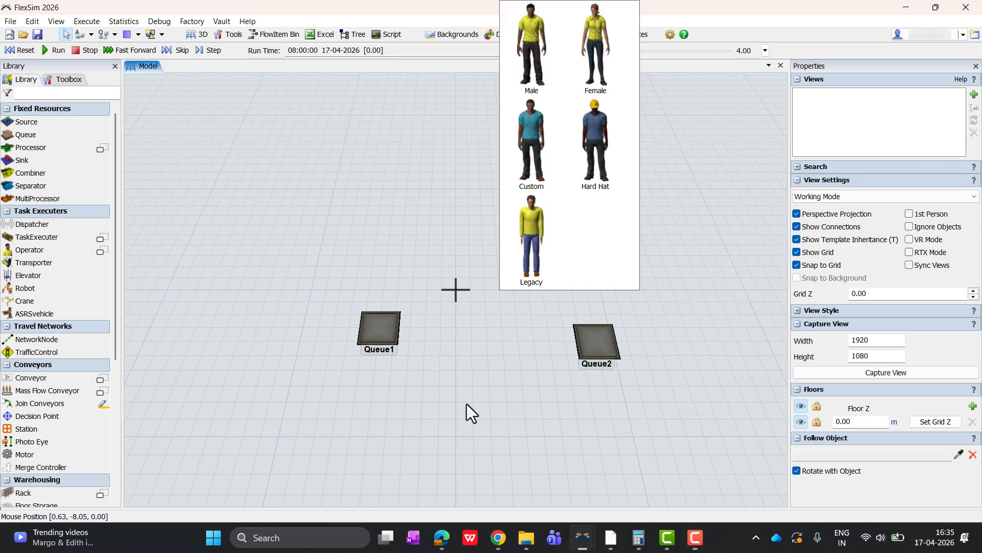
pyautogui.click(524, 57)
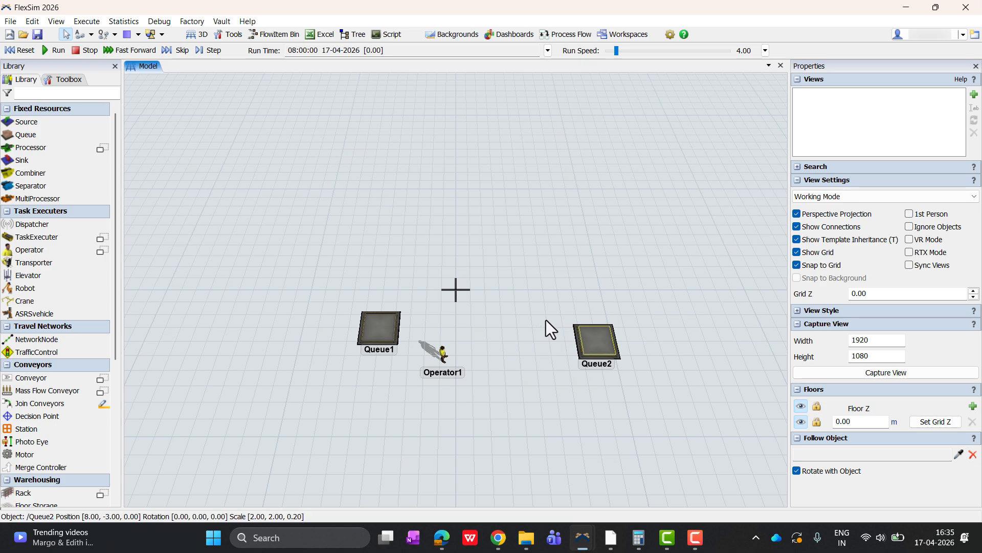
pyautogui.moveTo(584, 338); pyautogui.dragTo(564, 324)
# Add a third Queue in front of the operator and shift it midway between the first two queues.
pyautogui.scroll(4, 517, 409)
pyautogui.doubleClick(382, 364)
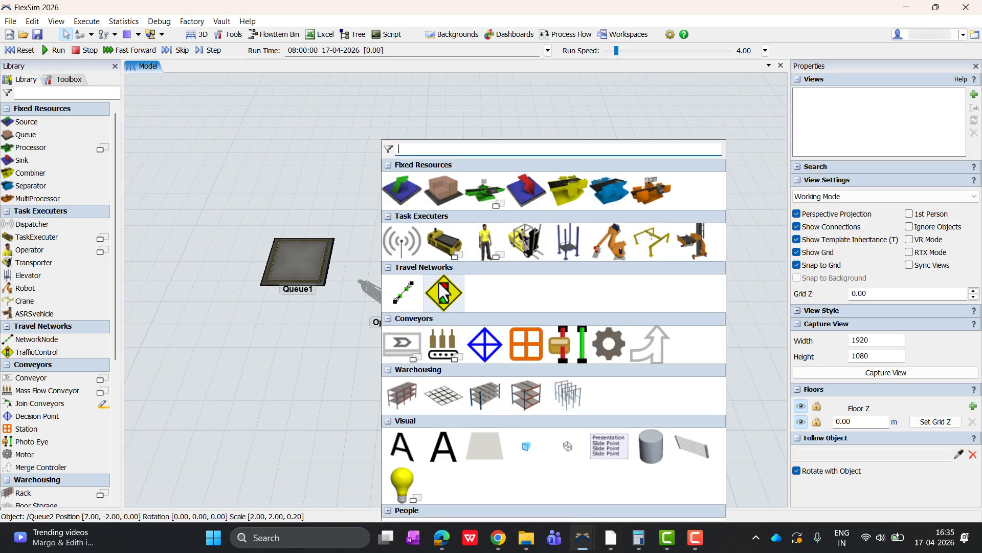
pyautogui.click(444, 197)
pyautogui.moveTo(419, 408); pyautogui.dragTo(463, 410)
# Place a General Purpose Caster Cart from the Asset Browser's Cart folder on the floor beside the third queue.
pyautogui.click(185, 23)
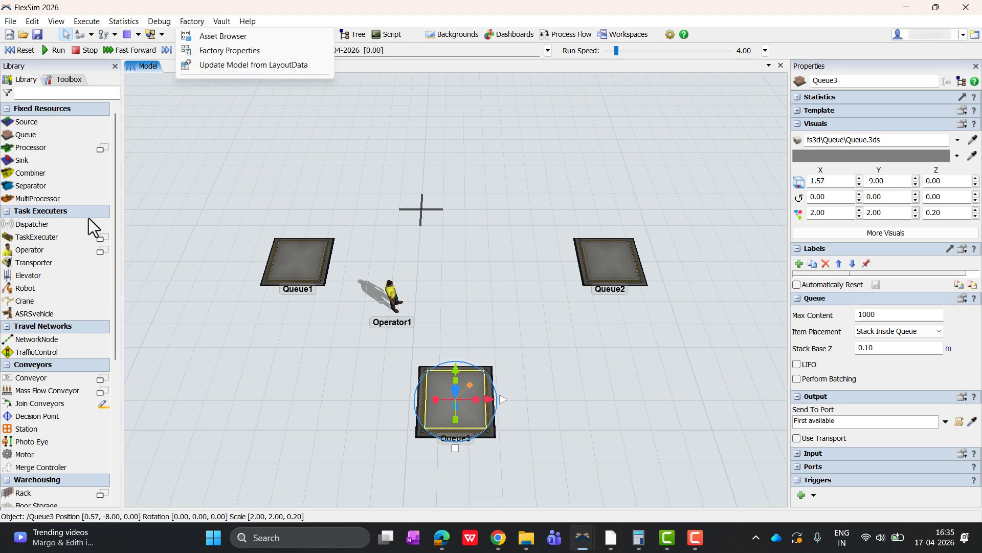
pyautogui.click(199, 37)
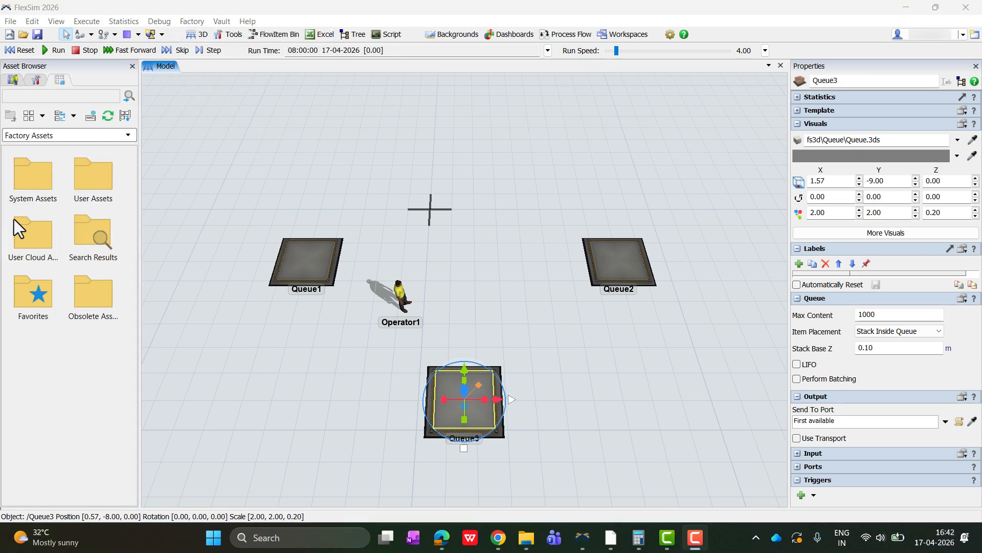
pyautogui.doubleClick(90, 300)
pyautogui.doubleClick(94, 177)
pyautogui.moveTo(100, 408); pyautogui.dragTo(305, 395)
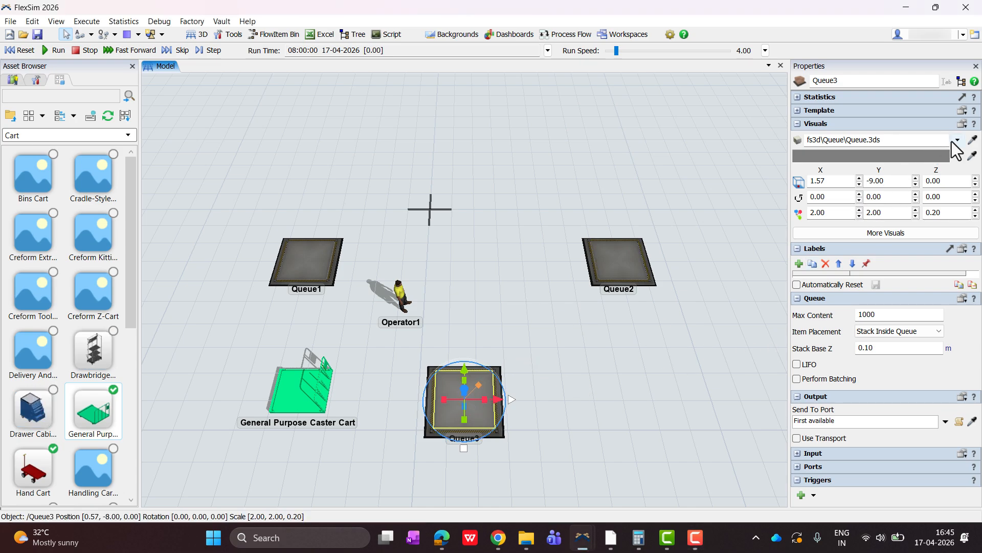
# Apply the General Purpose Caster Cart's shape to the third queue and move that queue next to the operator.
pyautogui.click(301, 380)
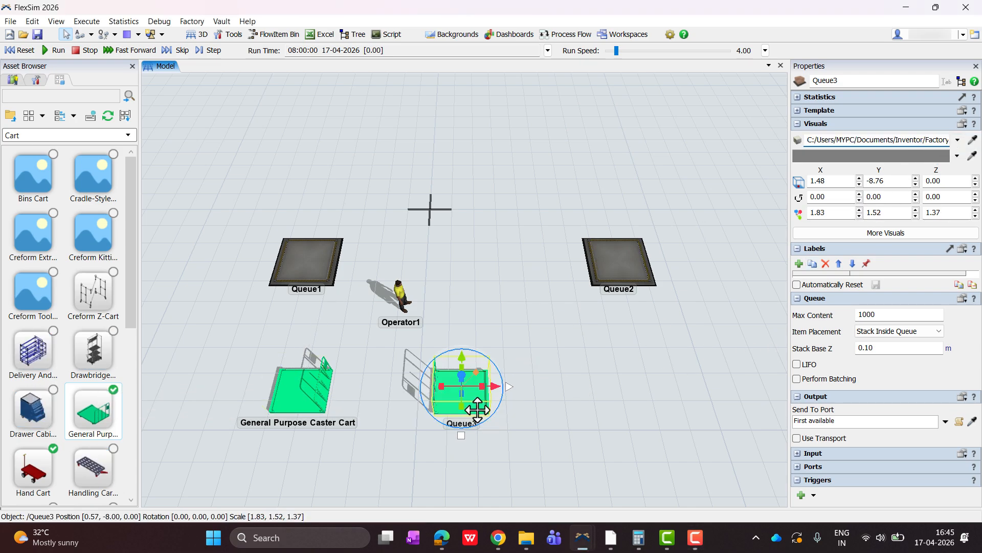
pyautogui.moveTo(478, 410); pyautogui.dragTo(460, 315)
pyautogui.click(483, 364)
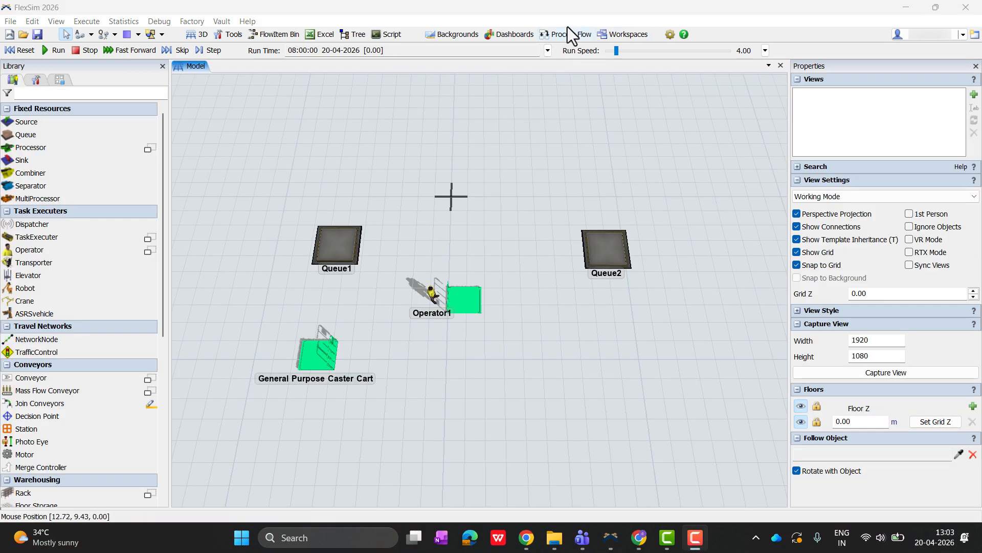
# Create a new process flow and dock its view side by side with the 3D model.
pyautogui.click(565, 34)
pyautogui.click(586, 48)
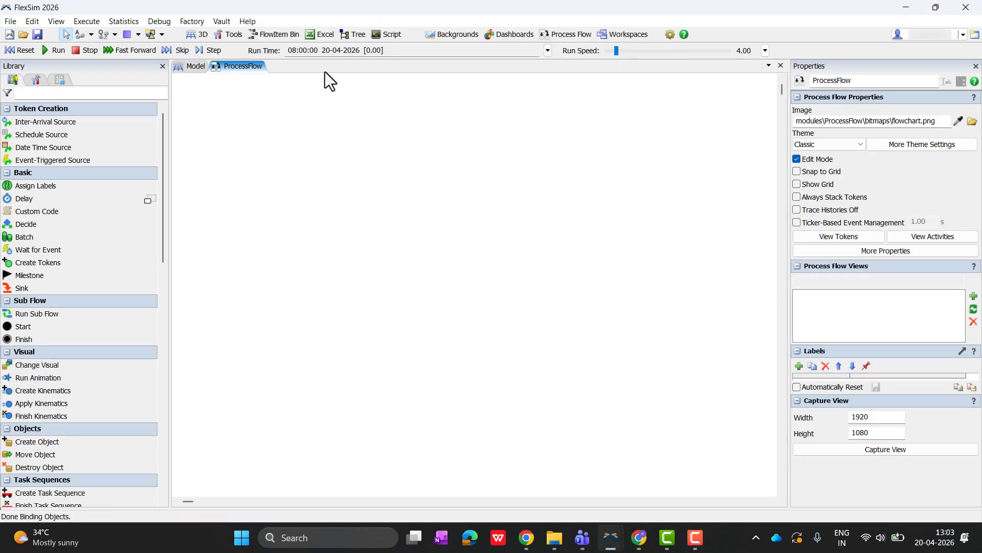
pyautogui.moveTo(240, 66); pyautogui.dragTo(492, 285)
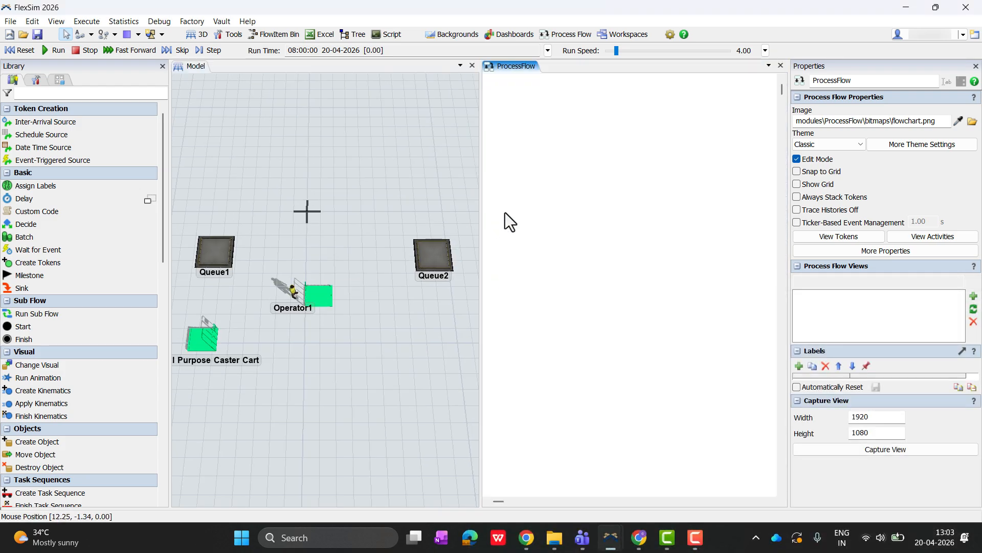
# Add a Schedule Source and a Create Object activity to the process flow and connect the source to Create Object.
pyautogui.doubleClick(542, 200)
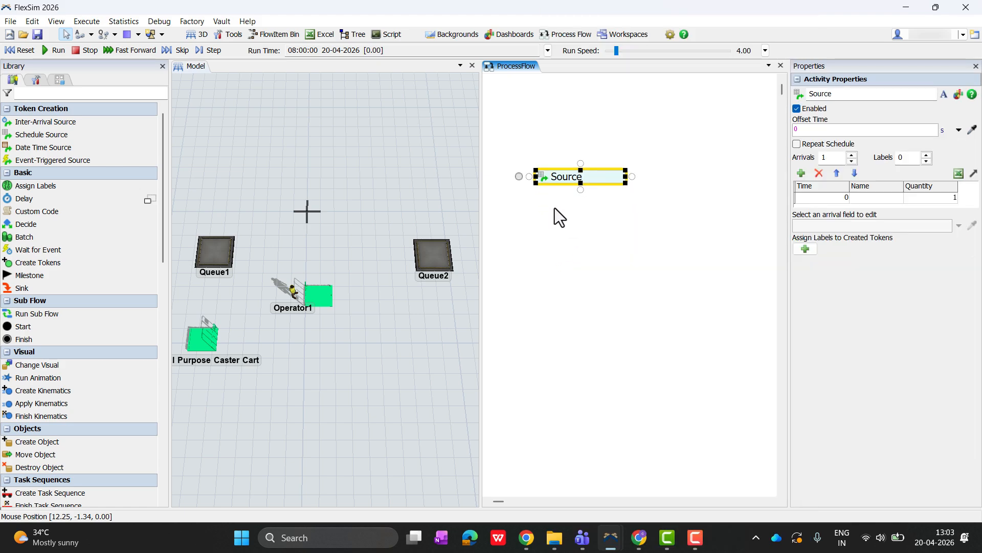
pyautogui.doubleClick(554, 208)
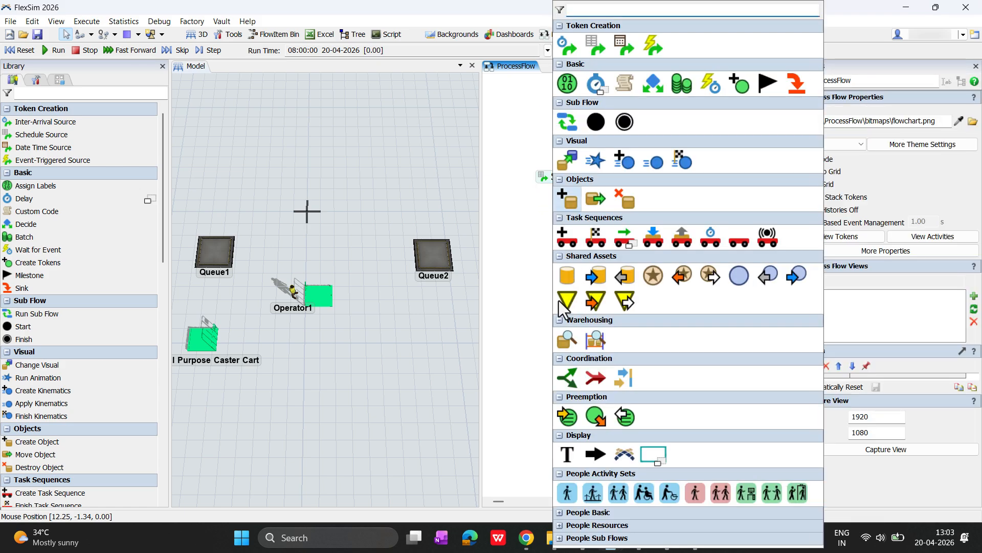
pyautogui.moveTo(566, 215); pyautogui.dragTo(566, 243)
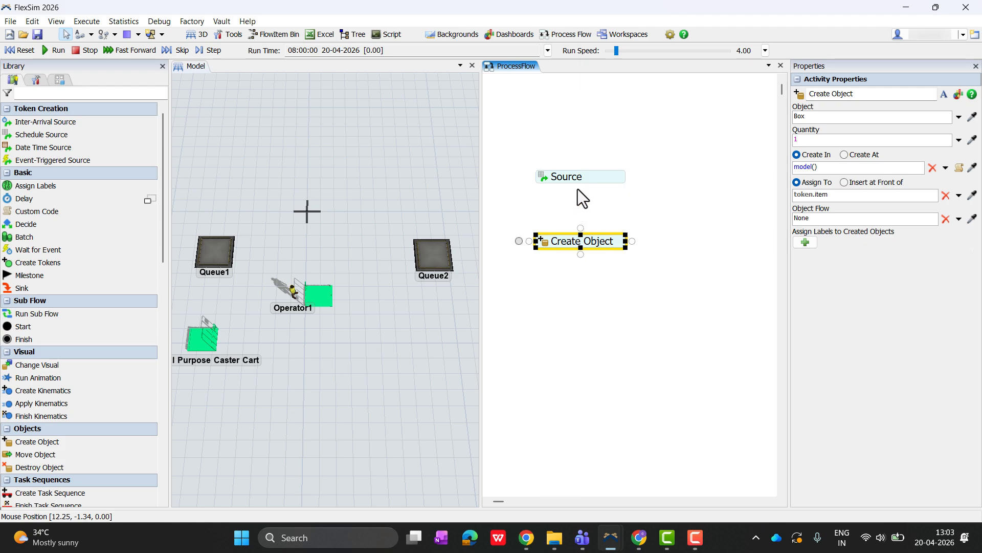
pyautogui.moveTo(579, 183); pyautogui.dragTo(548, 242)
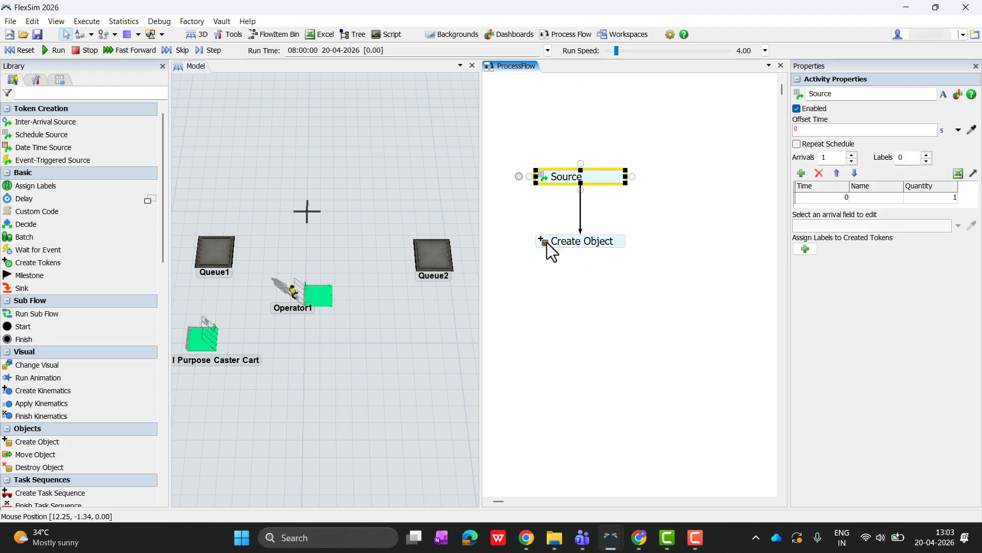
# Set the Create Object activity to create its box in Queue1.
pyautogui.doubleClick(547, 242)
pyautogui.click(722, 335)
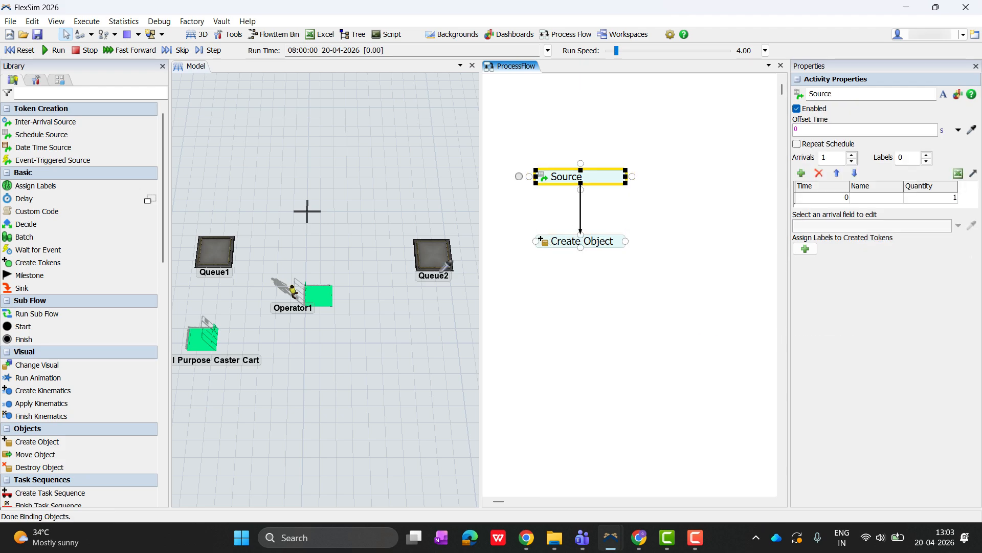
pyautogui.click(229, 254)
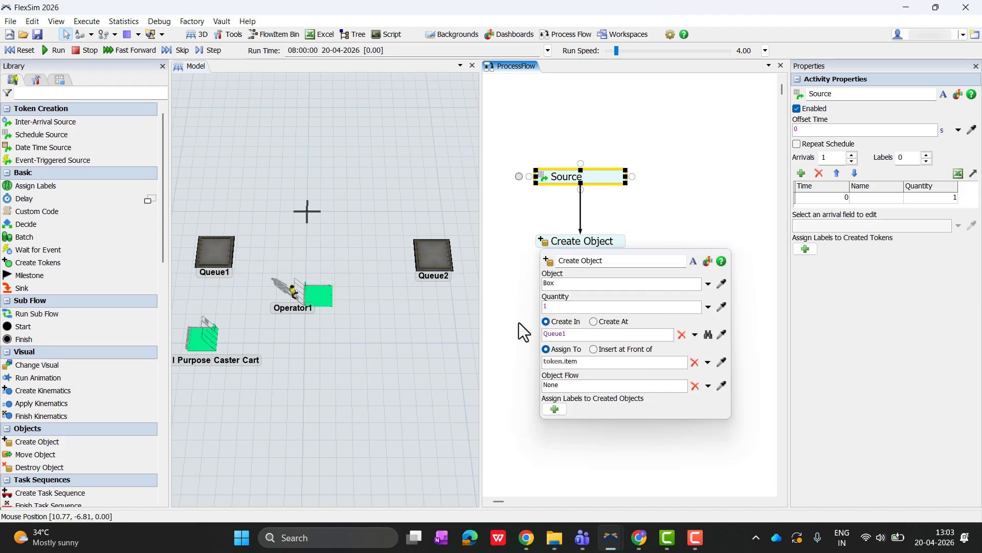
# Add a Resource shared asset beside Create Object and reference it to Operator1.
pyautogui.doubleClick(680, 232)
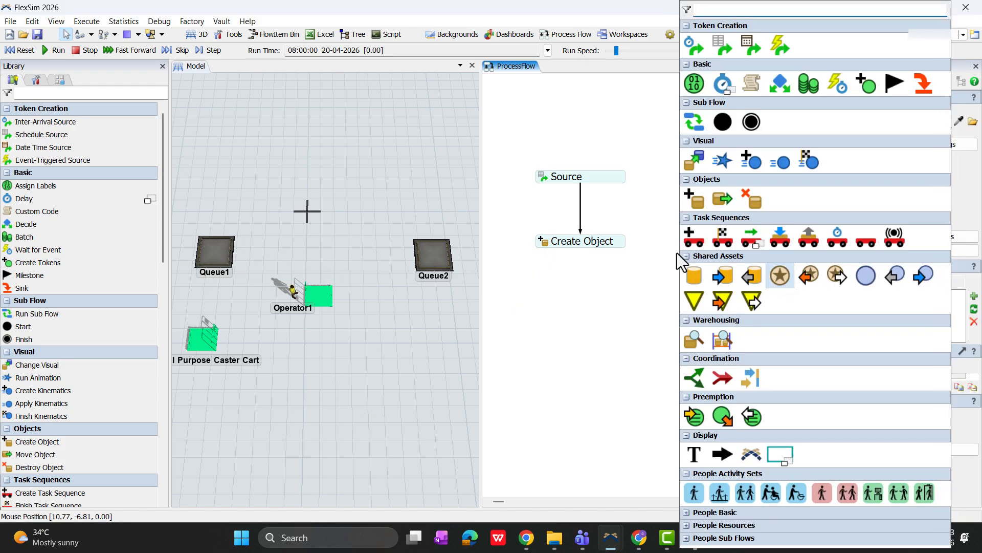
pyautogui.click(690, 239)
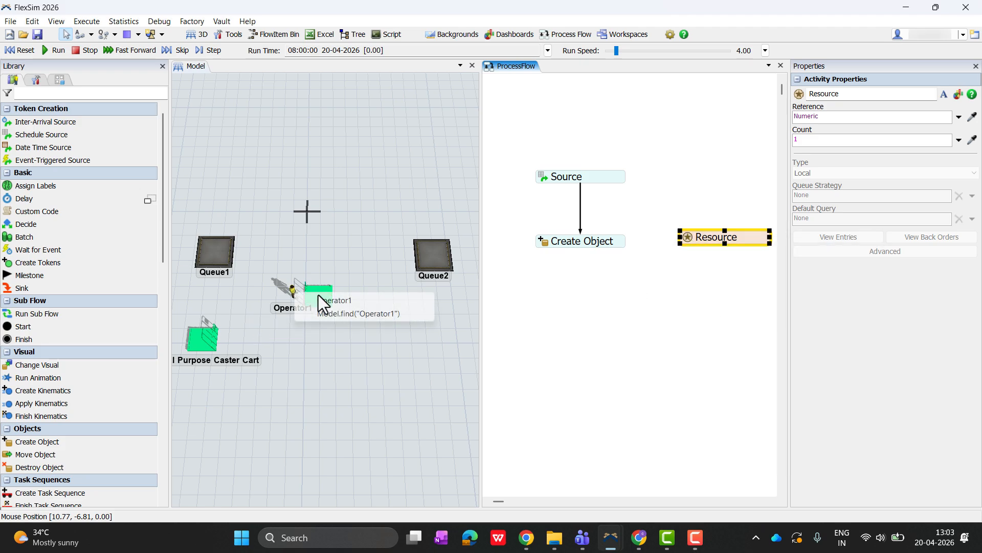
pyautogui.click(293, 291)
# Add an Acquire activity beneath Create Object and link it to the Resource.
pyautogui.doubleClick(551, 287)
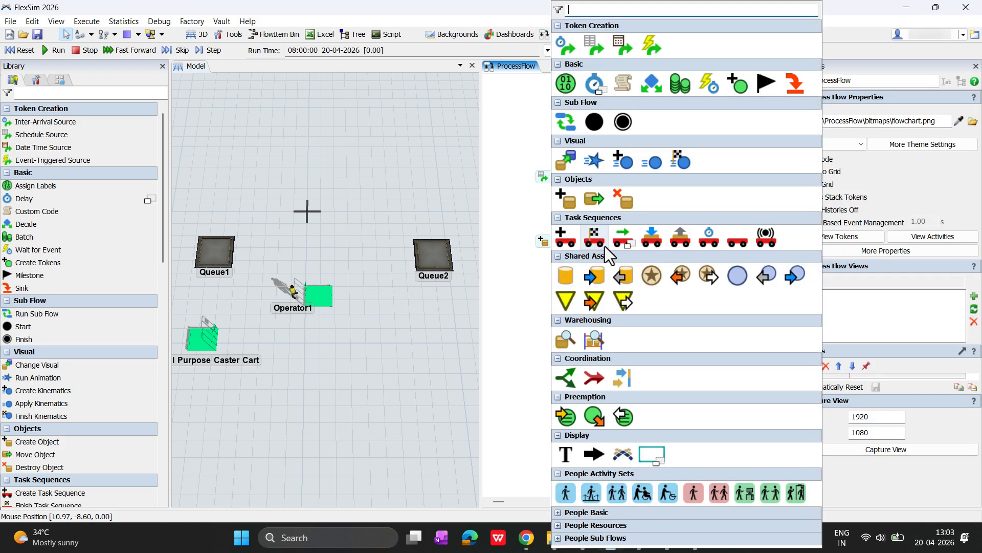
pyautogui.click(680, 275)
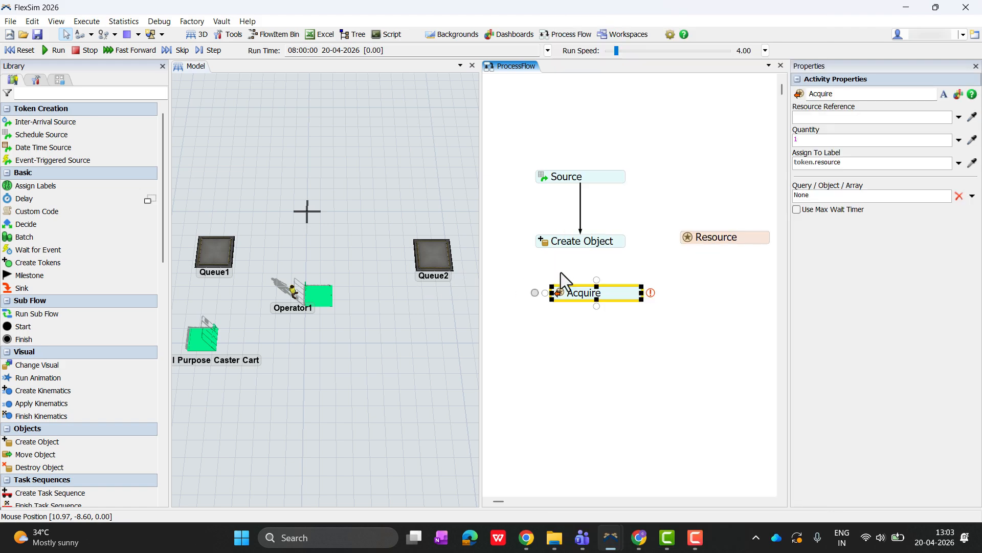
pyautogui.moveTo(605, 297); pyautogui.dragTo(702, 238)
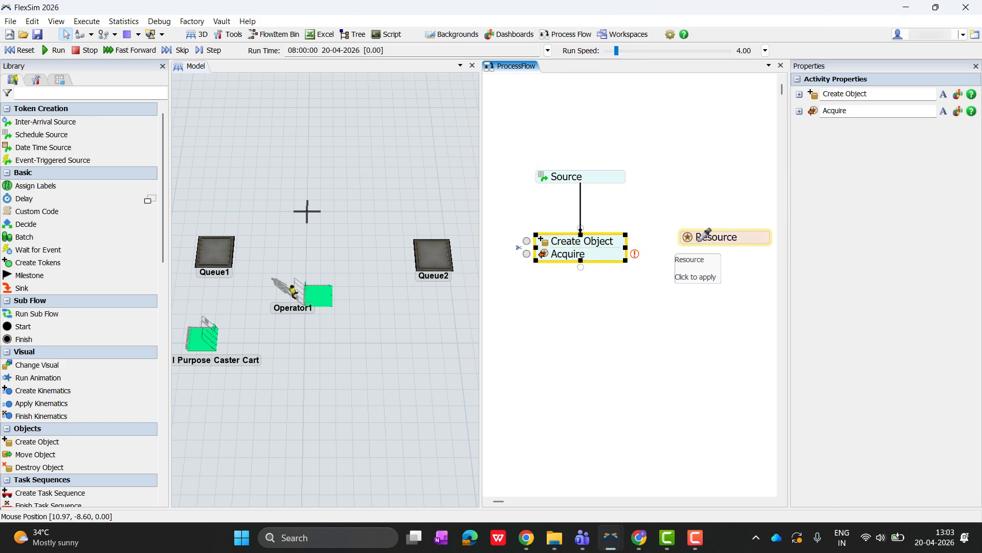
# Add a Travel to Object activity and attach it beneath Acquire.
pyautogui.doubleClick(551, 291)
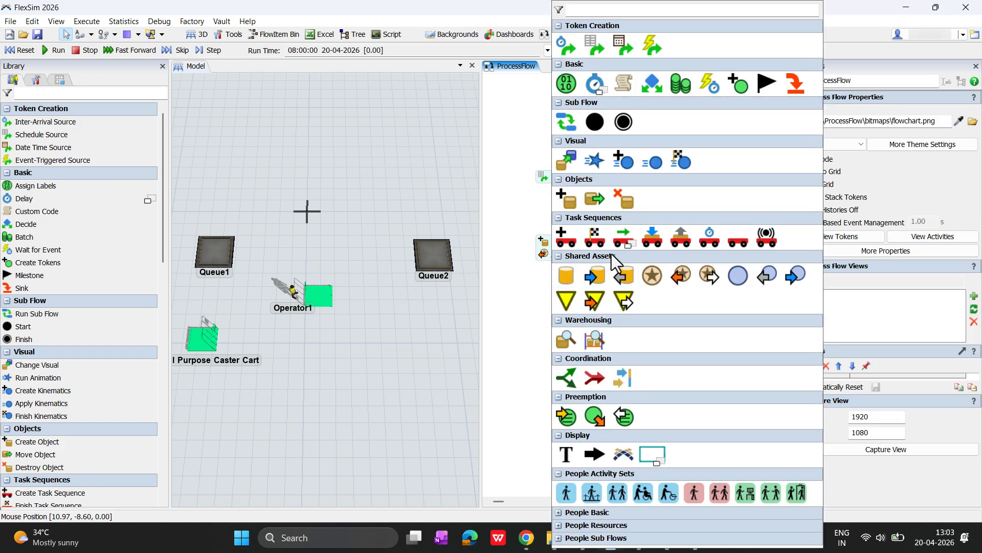
pyautogui.click(623, 239)
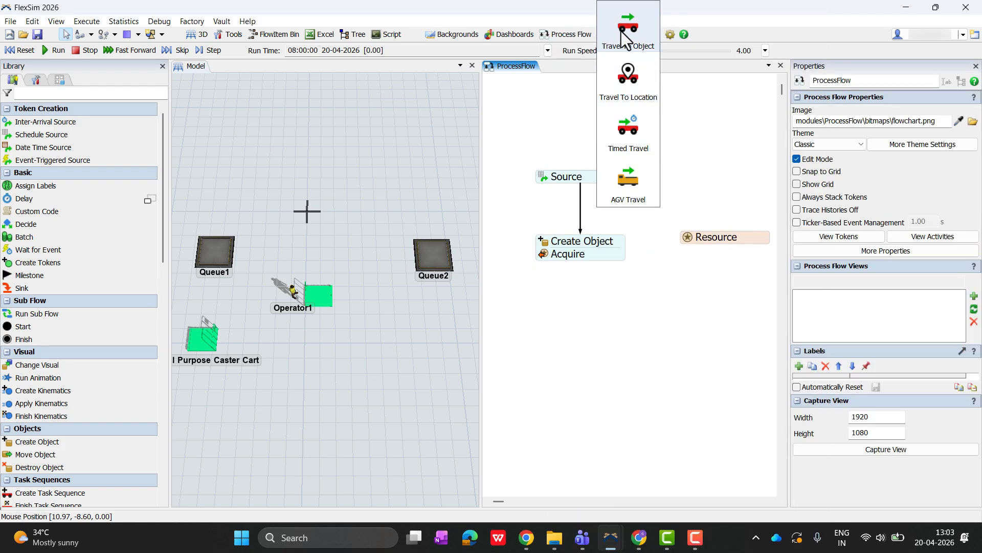
pyautogui.click(586, 307)
pyautogui.moveTo(588, 305); pyautogui.dragTo(540, 269)
# Set the Travel activity's executer to a token label and its destination to Queue3.
pyautogui.click(710, 310)
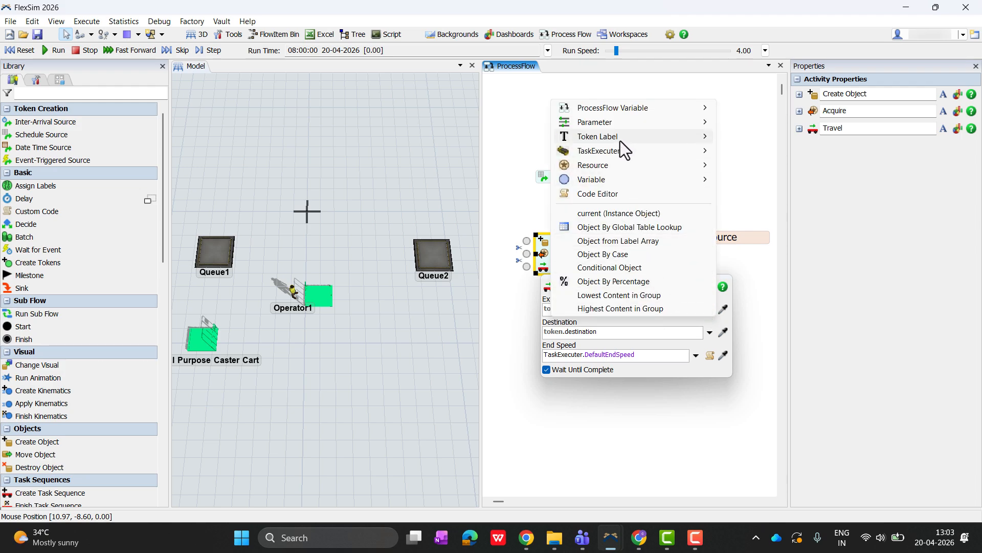
pyautogui.moveTo(620, 138)
pyautogui.click(751, 149)
pyautogui.click(723, 333)
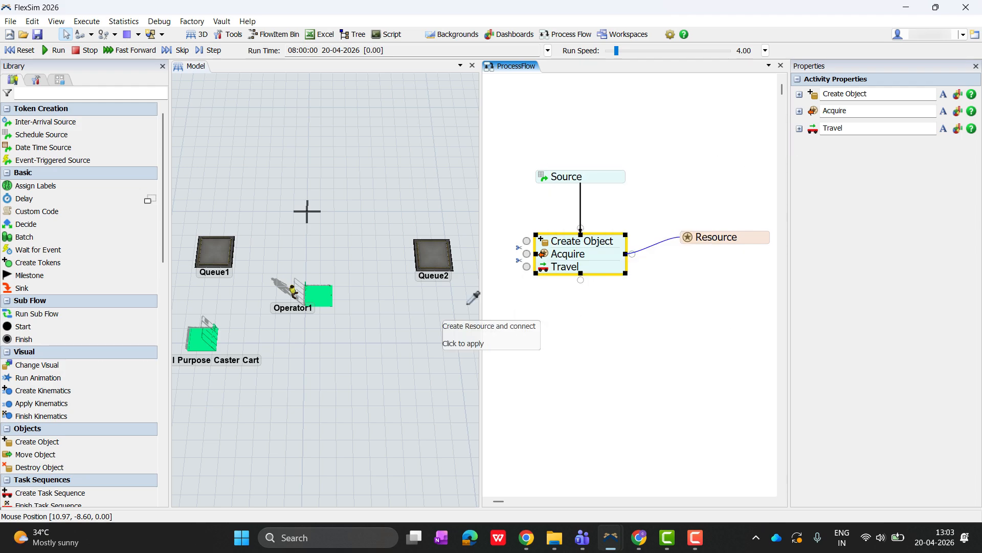
pyautogui.click(325, 297)
pyautogui.click(354, 303)
pyautogui.click(562, 293)
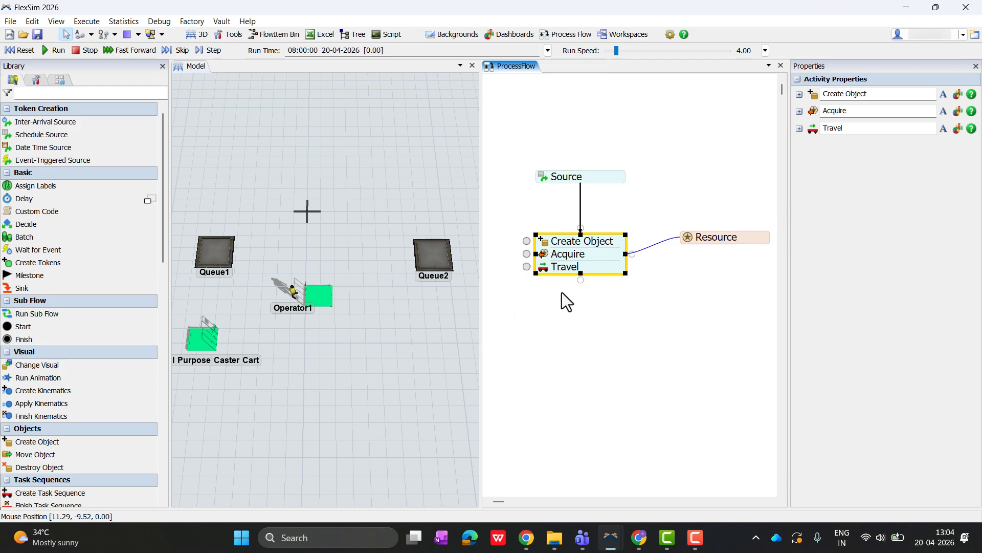
# Add a Move Object activity and attach it beneath Travel.
pyautogui.doubleClick(561, 293)
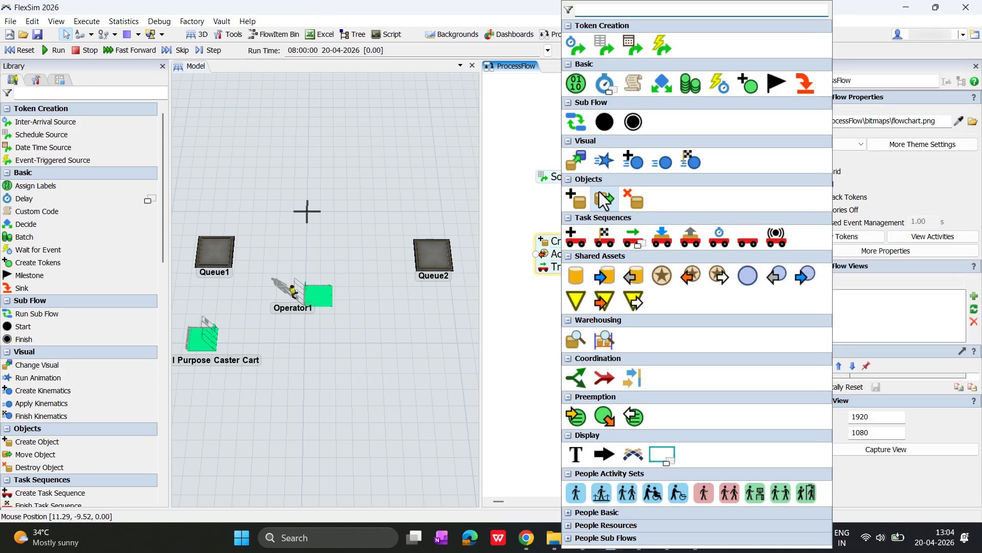
pyautogui.click(604, 199)
pyautogui.scroll(2, 606, 304)
pyautogui.moveTo(604, 305); pyautogui.dragTo(520, 274)
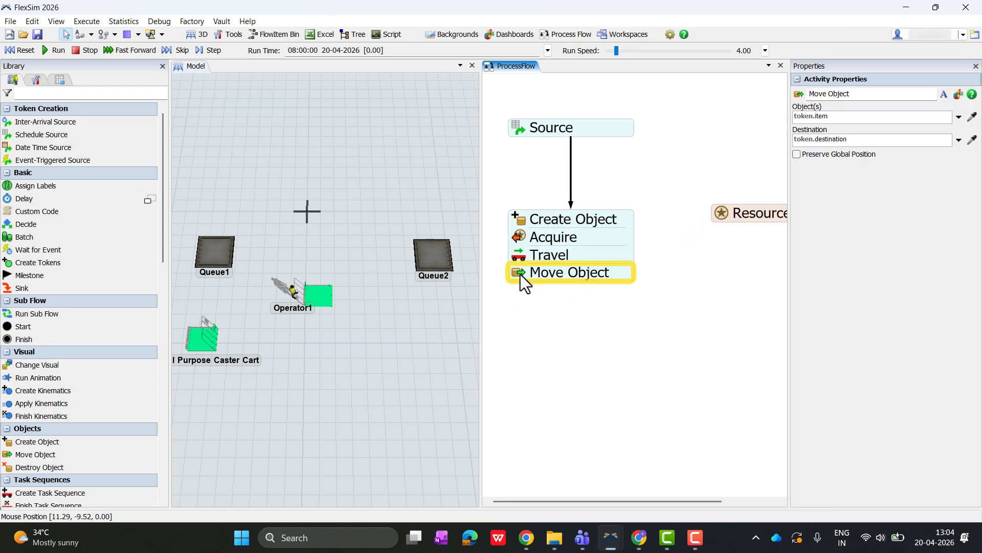
# Set Move Object to move Queue3 and set its destination to a token label.
pyautogui.click(695, 317)
pyautogui.click(318, 295)
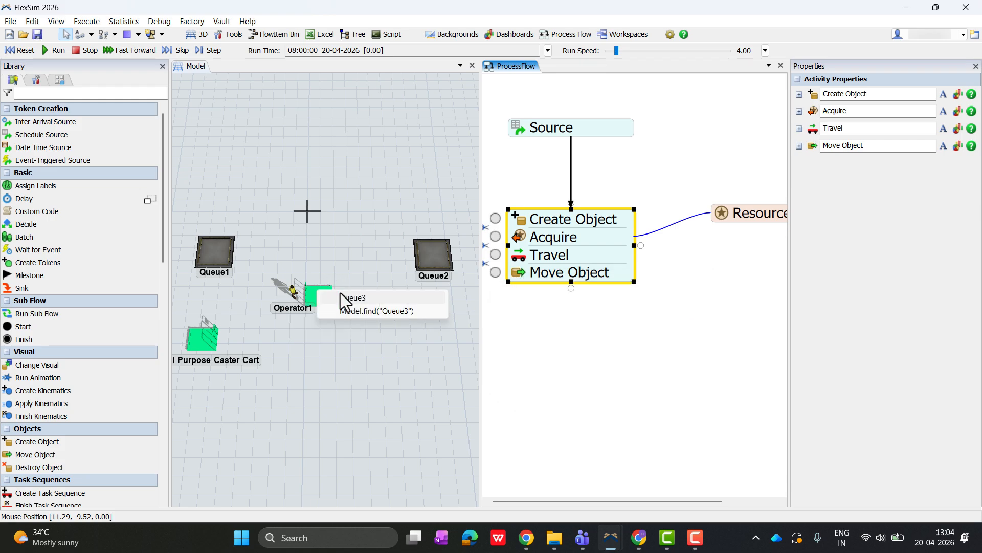
pyautogui.click(348, 296)
pyautogui.click(682, 342)
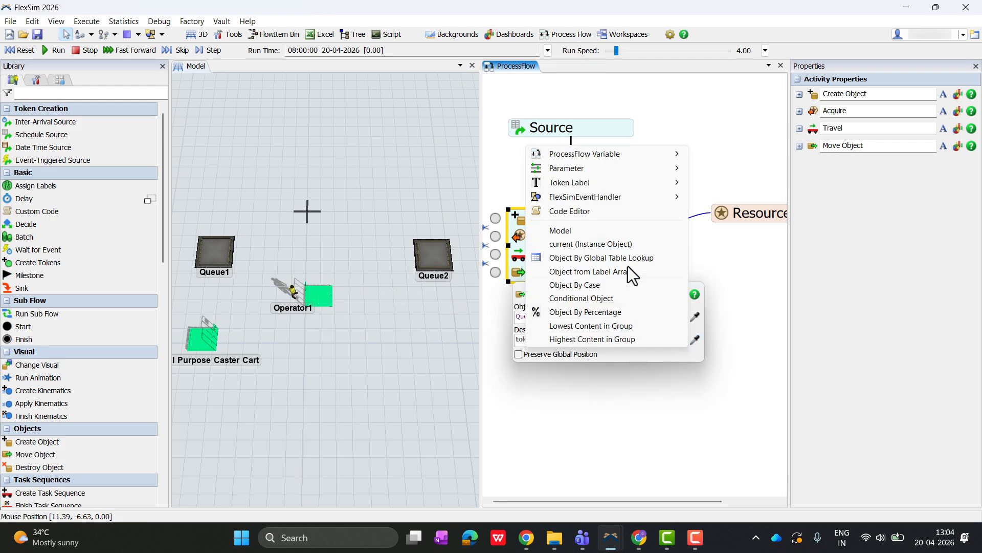
pyautogui.moveTo(605, 183)
pyautogui.click(723, 195)
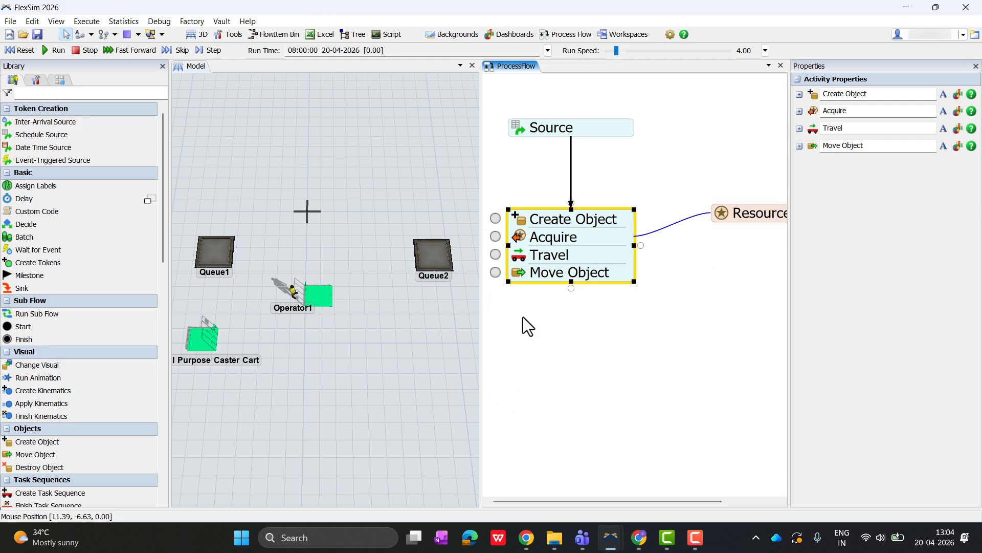
# Add a Change Visual activity and attach it beneath Move Object.
pyautogui.doubleClick(523, 317)
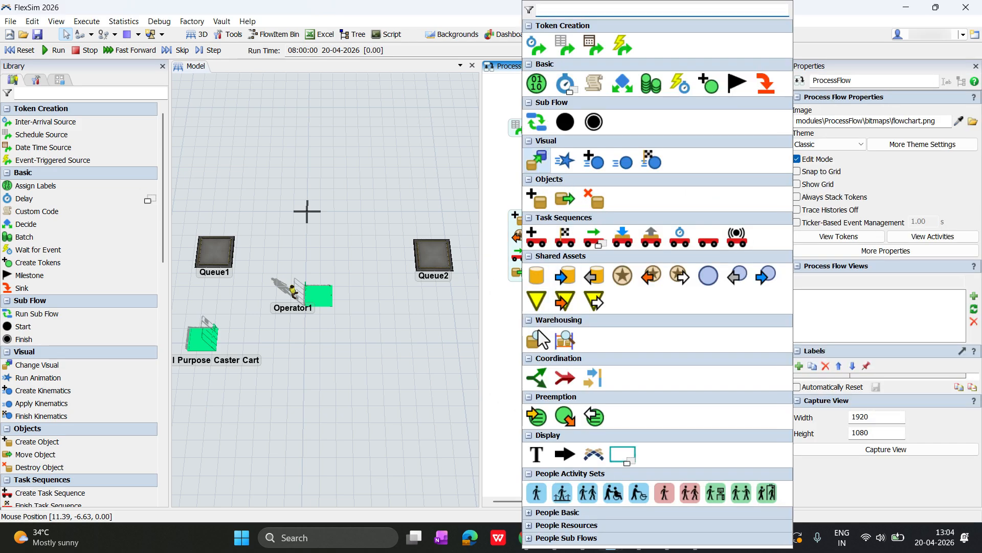
pyautogui.click(536, 160)
pyautogui.moveTo(569, 319); pyautogui.dragTo(557, 298)
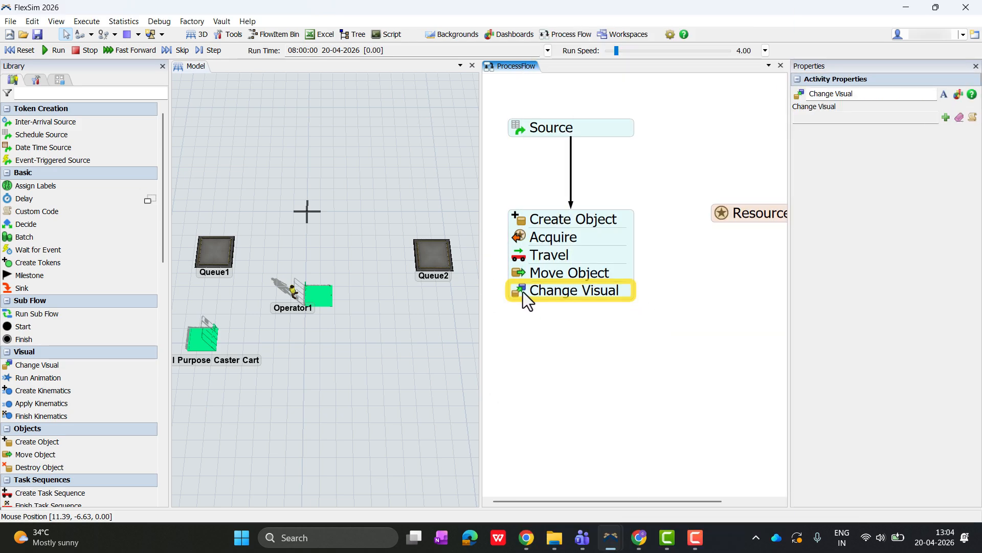
# Give the Change Visual activity a Set Location action with token.resource.first as its object.
pyautogui.click(522, 292)
pyautogui.click(668, 336)
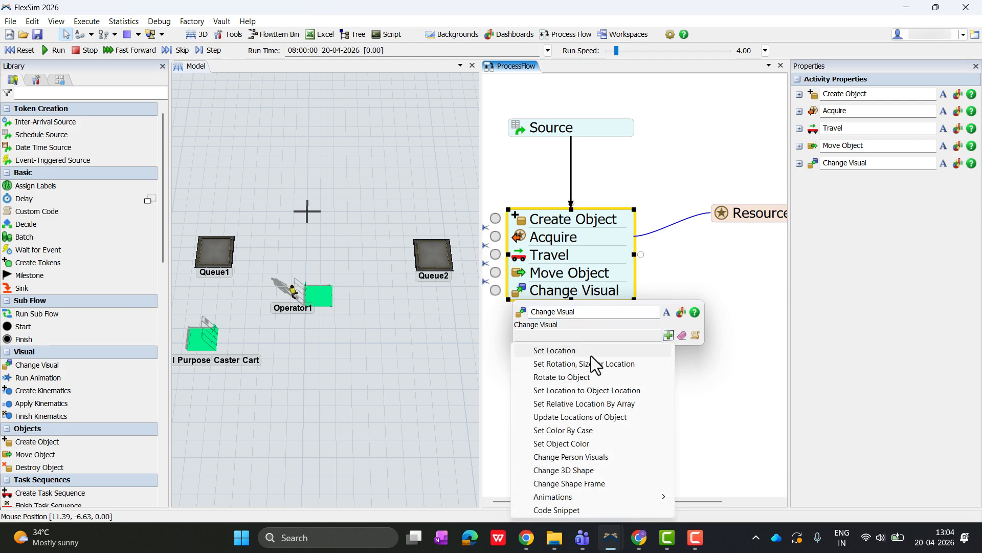
pyautogui.click(591, 353)
pyautogui.click(634, 363)
pyautogui.moveTo(639, 379)
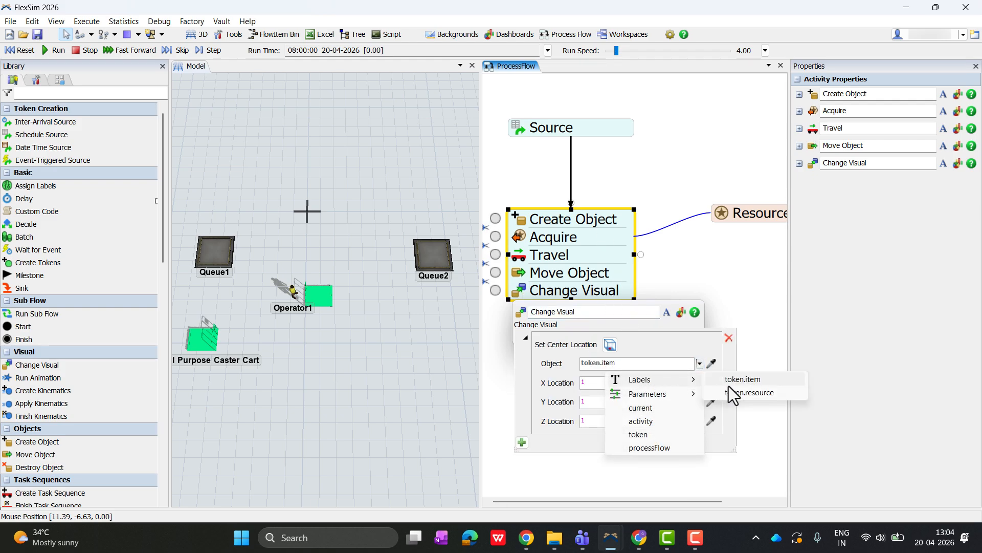
pyautogui.click(730, 391)
pyautogui.write('.fir')
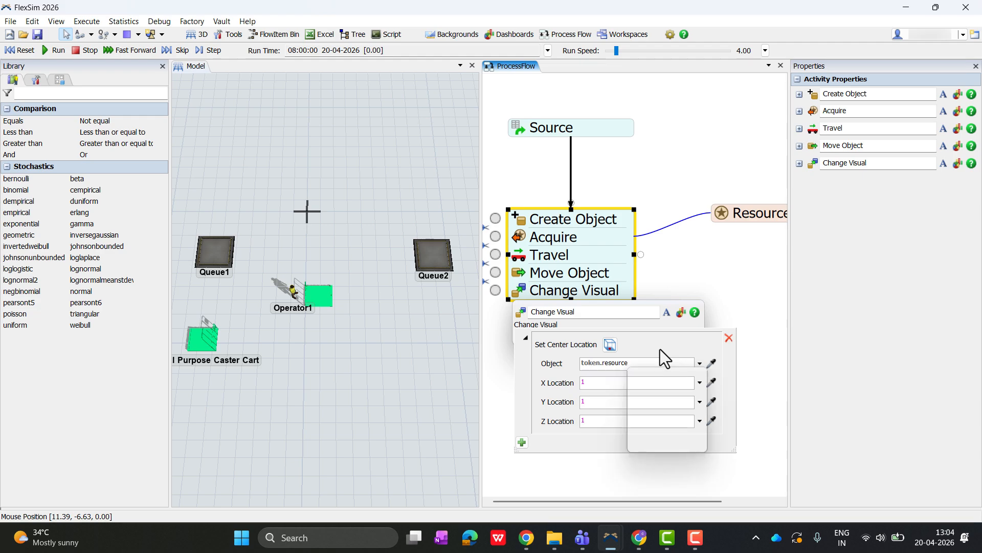
pyautogui.press('Return')
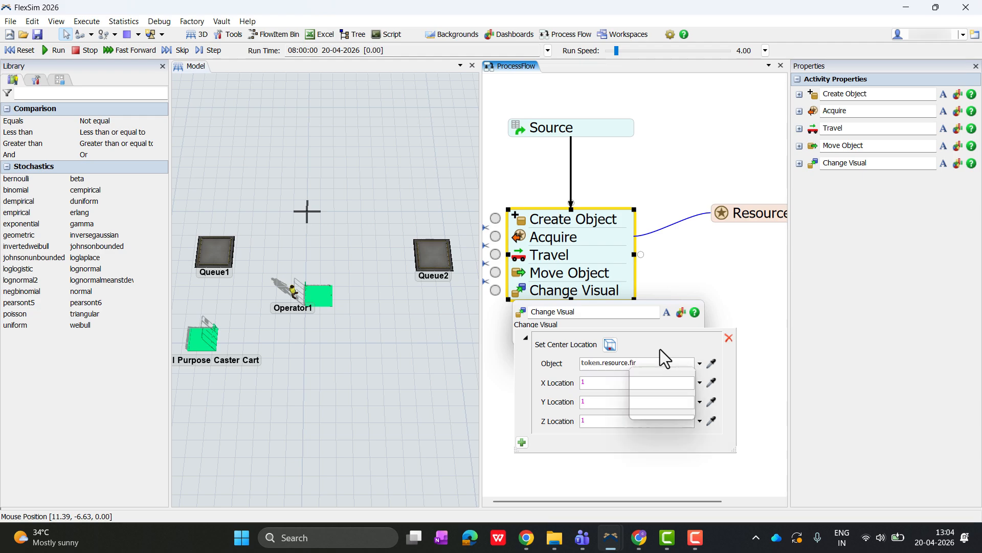
pyautogui.click(625, 381)
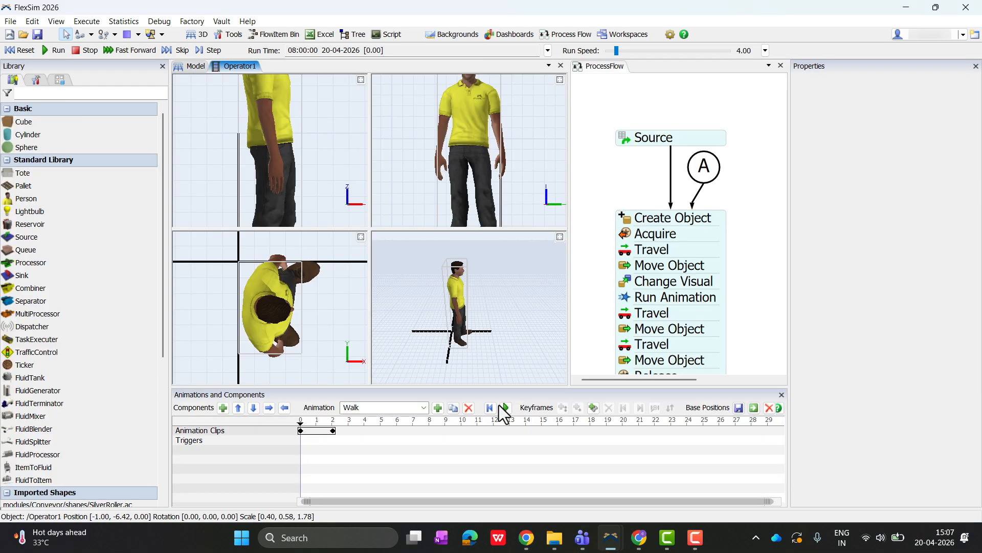
# Preview Operator1's PushWheelchair animation in the animation editor.
pyautogui.click(423, 407)
pyautogui.scroll(-3, 395, 376)
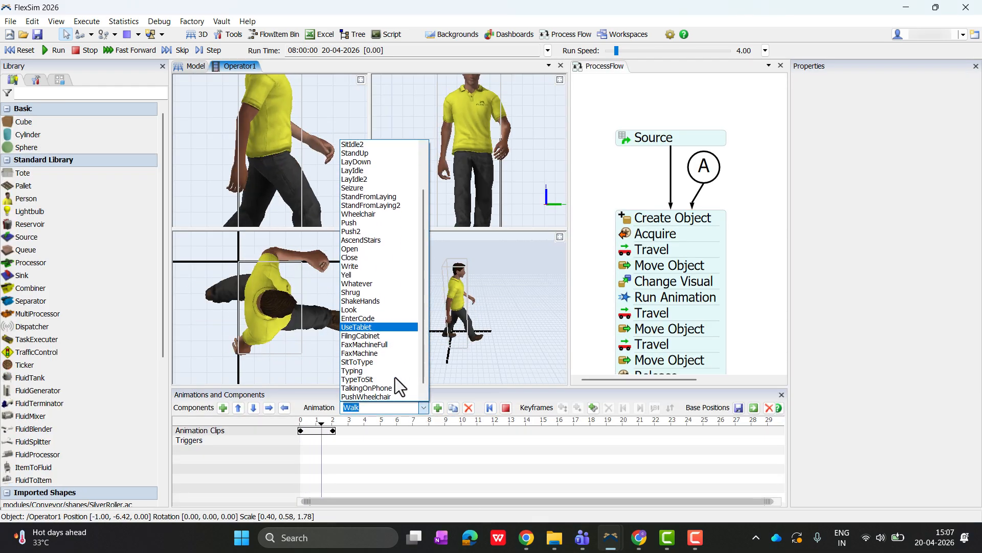
pyautogui.click(369, 396)
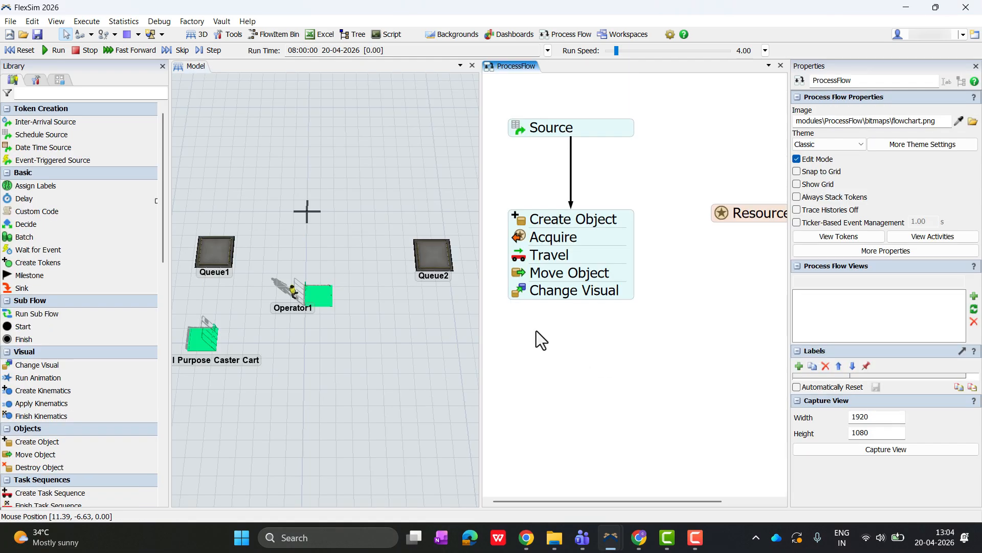
# Add a Run Animation activity beneath Change Visual and open its animation value for editing.
pyautogui.doubleClick(531, 329)
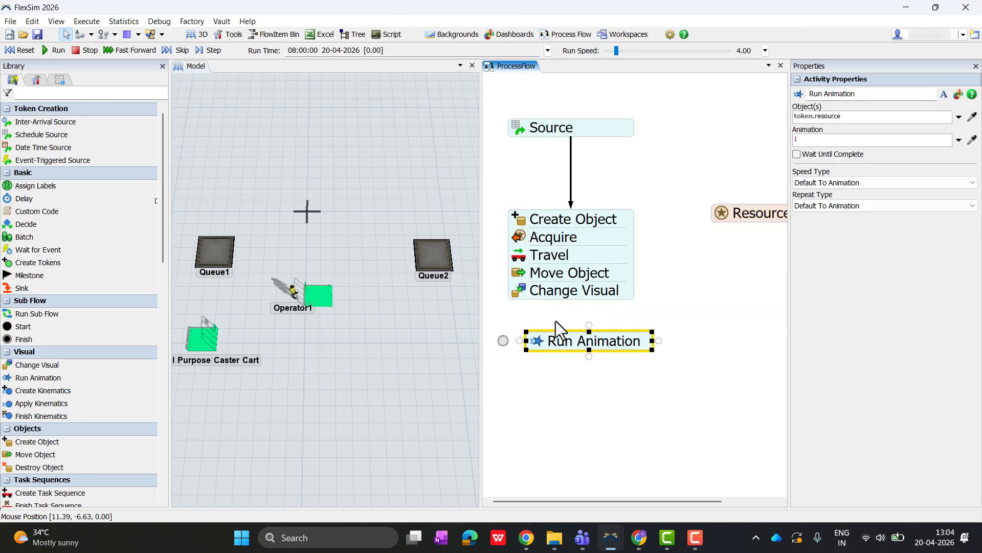
pyautogui.moveTo(568, 345); pyautogui.dragTo(554, 315)
pyautogui.doubleClick(520, 309)
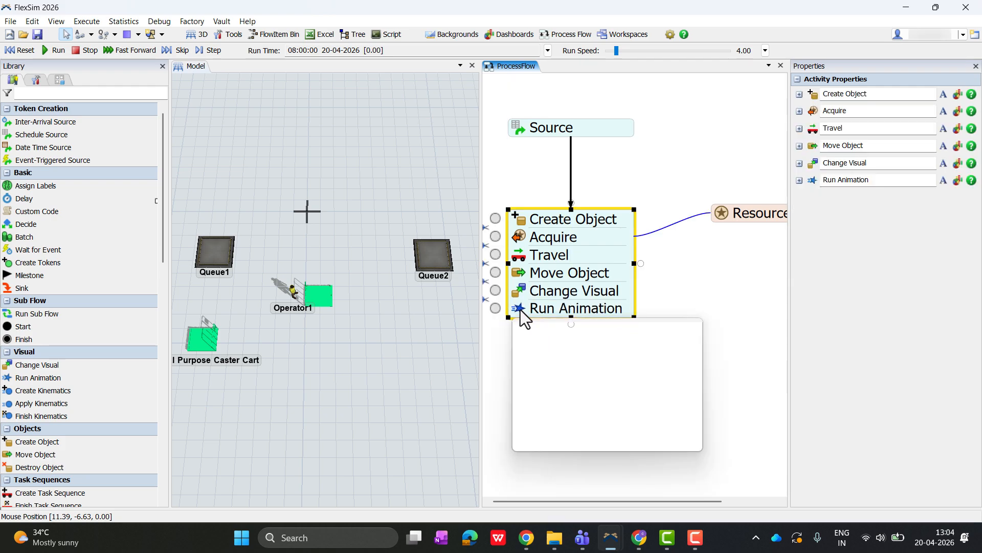
pyautogui.click(587, 377)
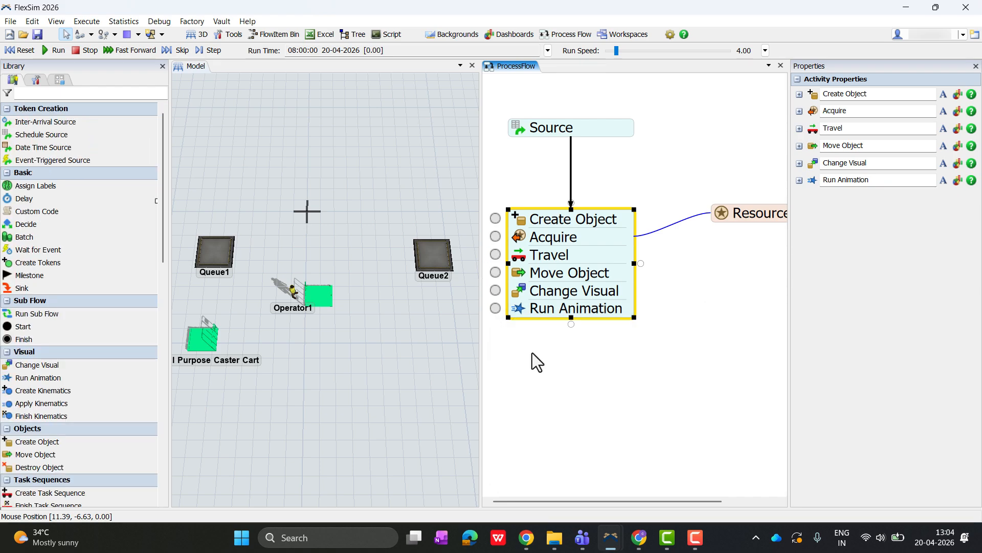
# Add a Travel to Object activity and attach it beneath Run Animation.
pyautogui.doubleClick(532, 352)
pyautogui.click(600, 239)
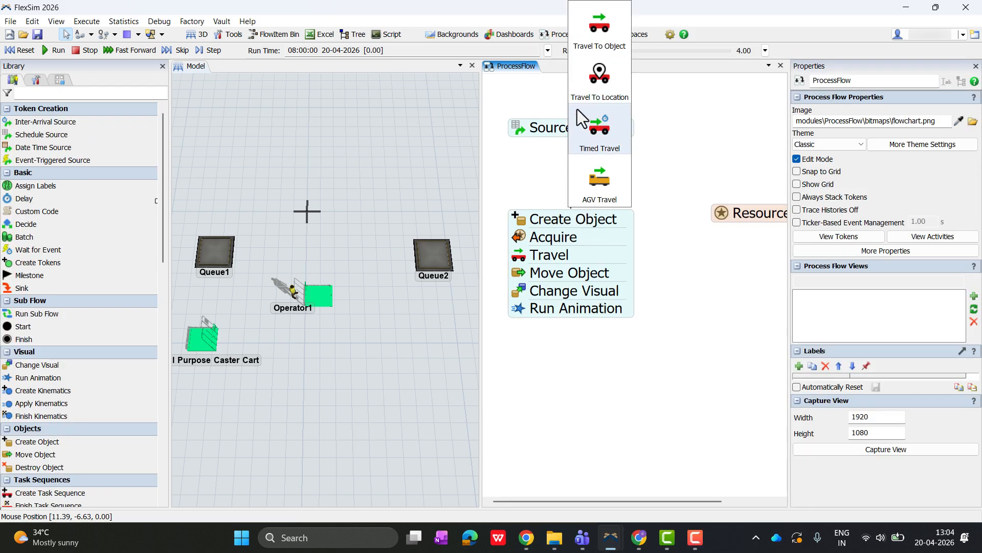
pyautogui.click(555, 446)
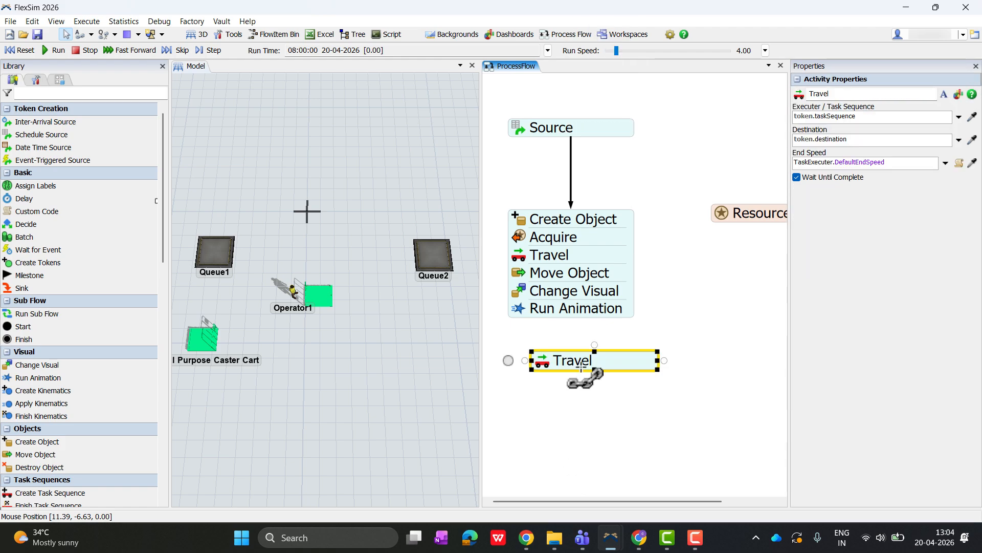
pyautogui.moveTo(582, 364); pyautogui.dragTo(516, 329)
# Set the new Travel activity's executer to token.resource and its destination to Queue1.
pyautogui.click(681, 371)
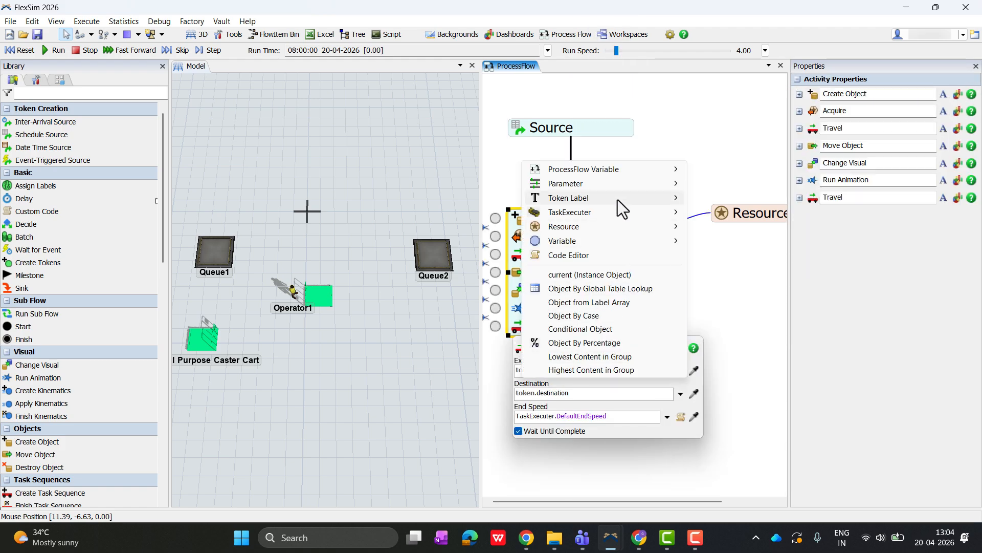
pyautogui.moveTo(621, 198)
pyautogui.click(701, 208)
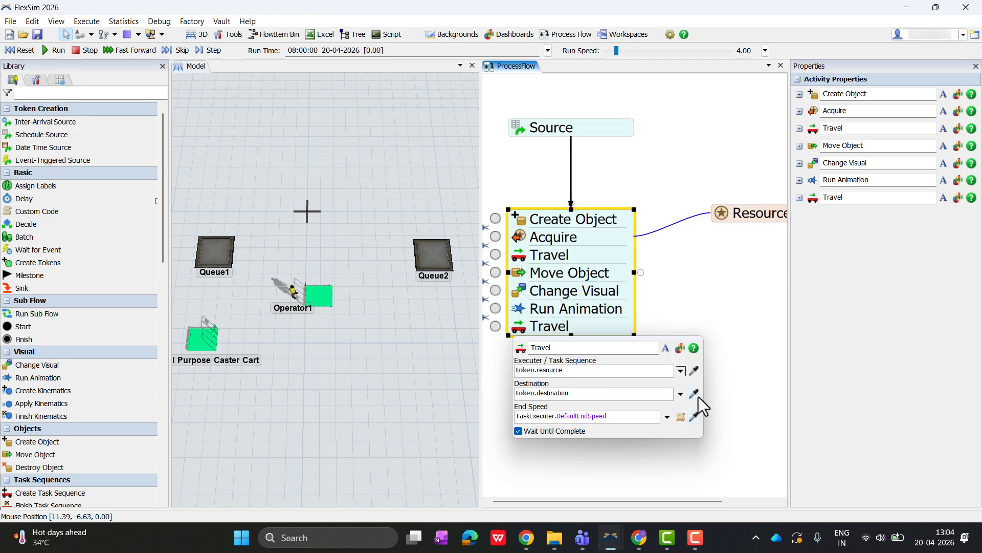
pyautogui.click(696, 395)
pyautogui.click(230, 257)
pyautogui.click(275, 267)
pyautogui.click(684, 303)
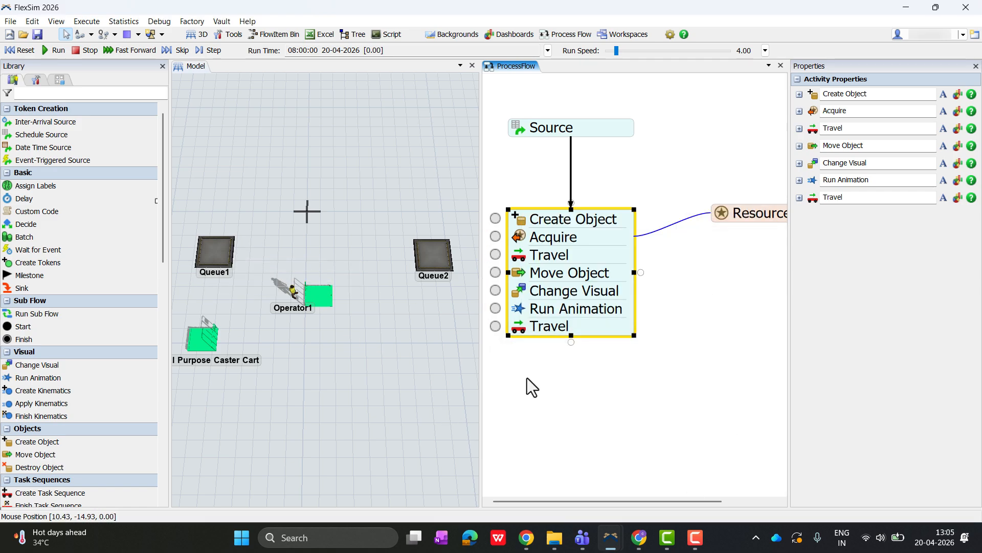
# Add a second Move Object activity and attach it beneath the Travel activity that goes to Queue1.
pyautogui.doubleClick(527, 379)
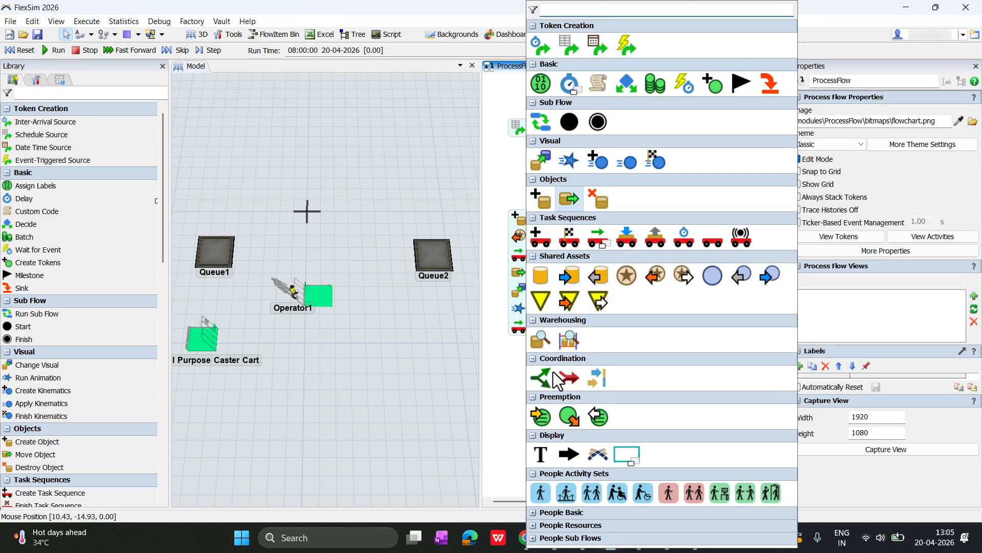
pyautogui.click(569, 198)
pyautogui.moveTo(566, 379); pyautogui.dragTo(549, 341)
# Set the second Move Object activity's destination to token.resource.first.
pyautogui.click(516, 349)
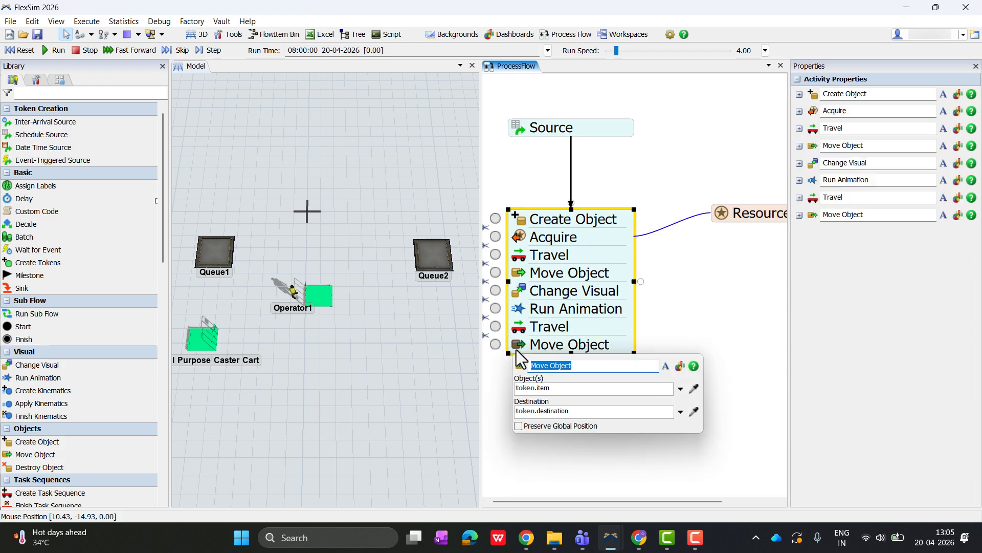
pyautogui.click(681, 412)
pyautogui.moveTo(582, 257)
pyautogui.click(701, 266)
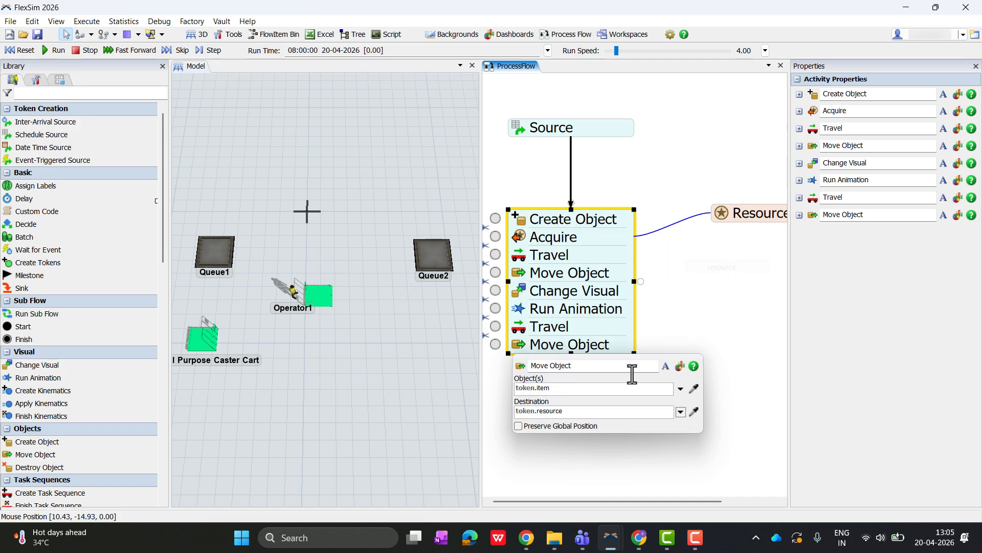
pyautogui.write('.f')
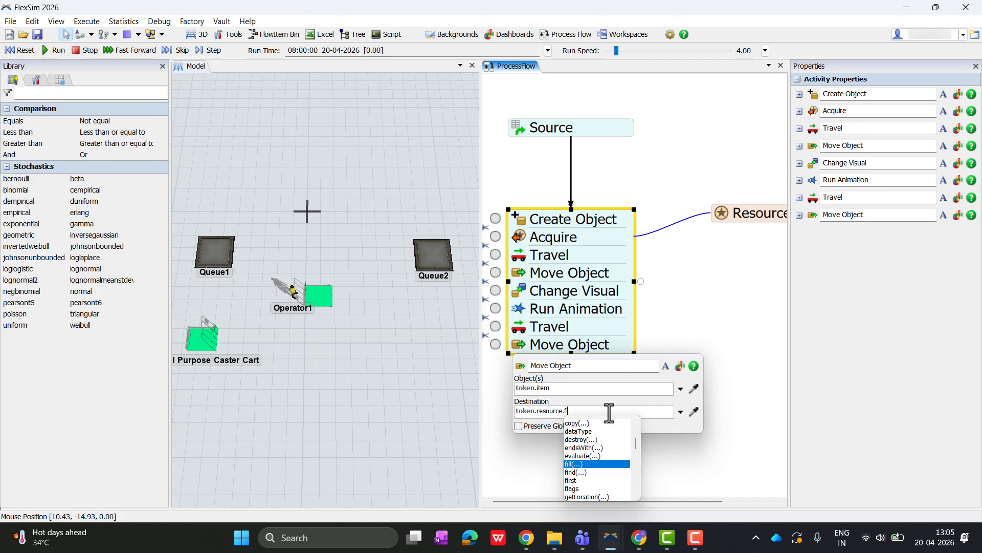
pyautogui.write('ir')
pyautogui.write('s')
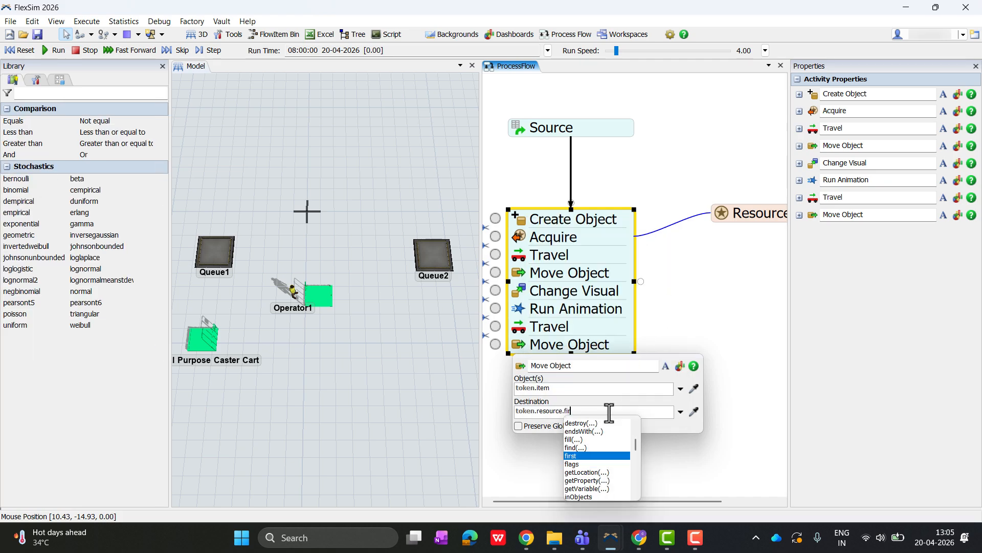
pyautogui.press('Return')
pyautogui.click(552, 389)
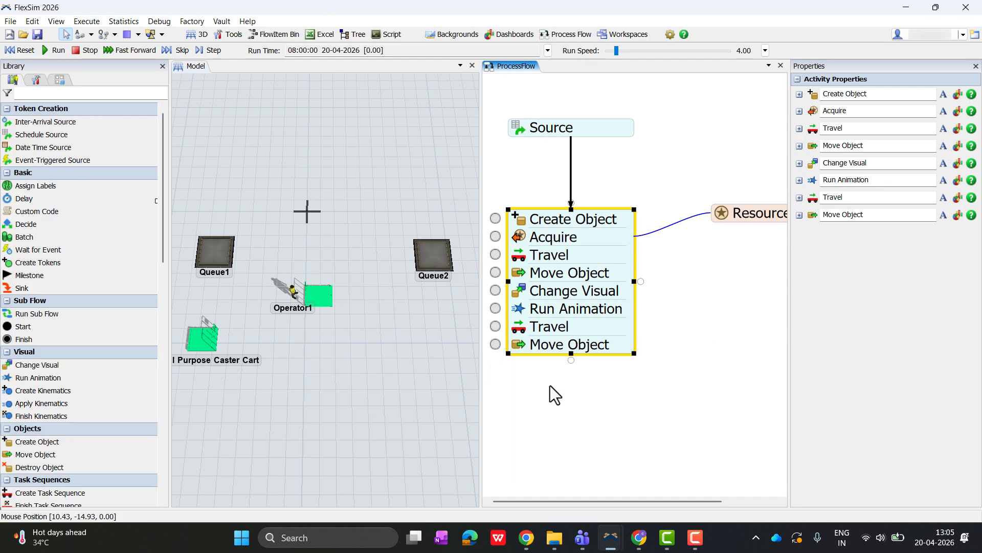
# Add a third Travel to Object activity and attach it beneath the second Move Object.
pyautogui.doubleClick(552, 389)
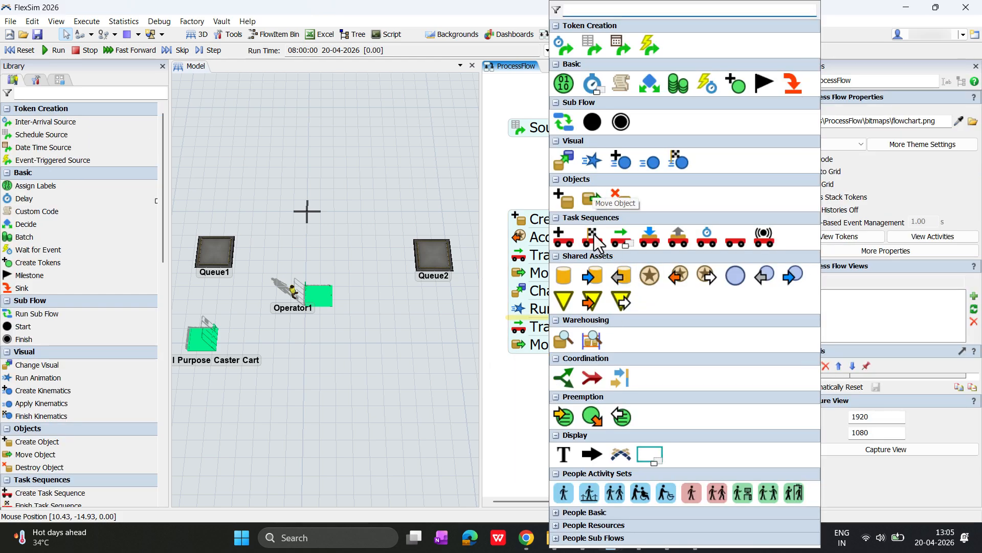
pyautogui.moveTo(621, 236); pyautogui.dragTo(582, 344)
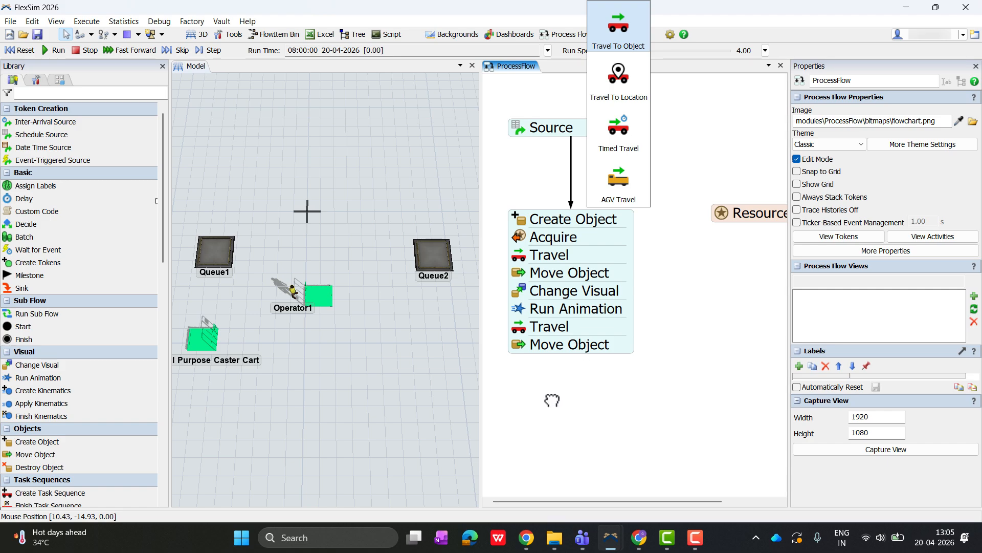
pyautogui.moveTo(552, 399); pyautogui.dragTo(553, 396)
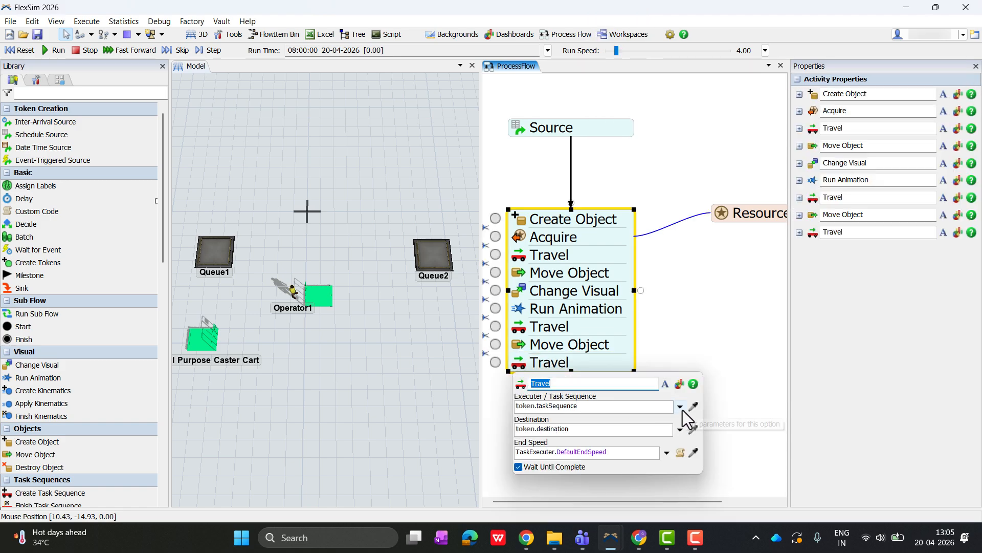
# Set the third Travel activity's executer to token.resource and its destination to Queue2.
pyautogui.click(680, 407)
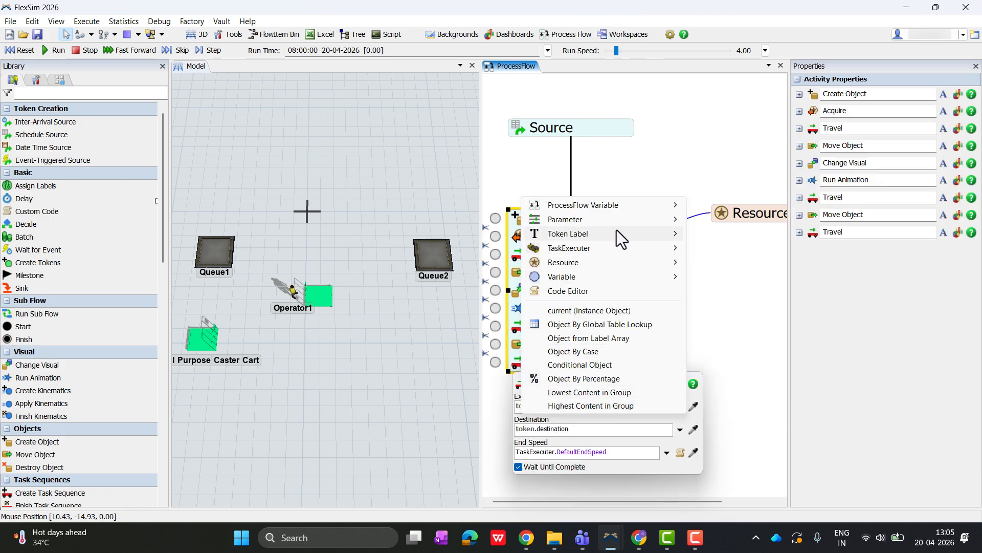
pyautogui.moveTo(616, 233)
pyautogui.click(707, 244)
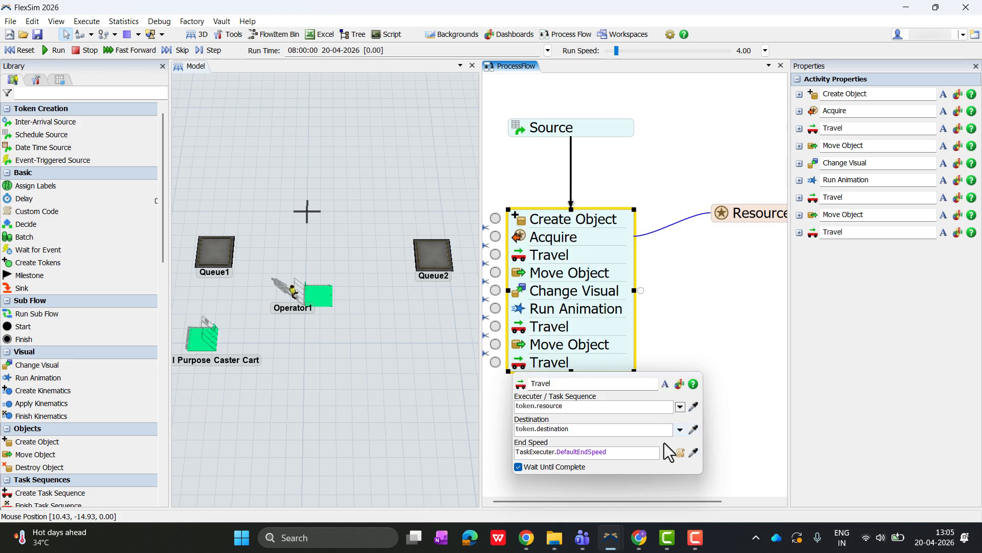
pyautogui.click(693, 430)
pyautogui.click(433, 256)
pyautogui.click(573, 420)
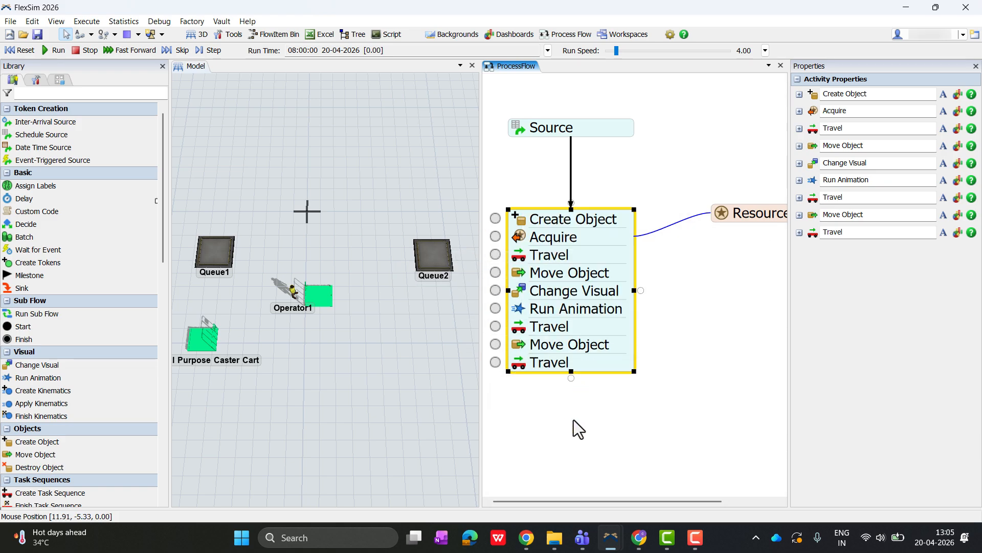
# Add a Move Object activity beneath the last Travel and set its destination to Queue2.
pyautogui.doubleClick(527, 412)
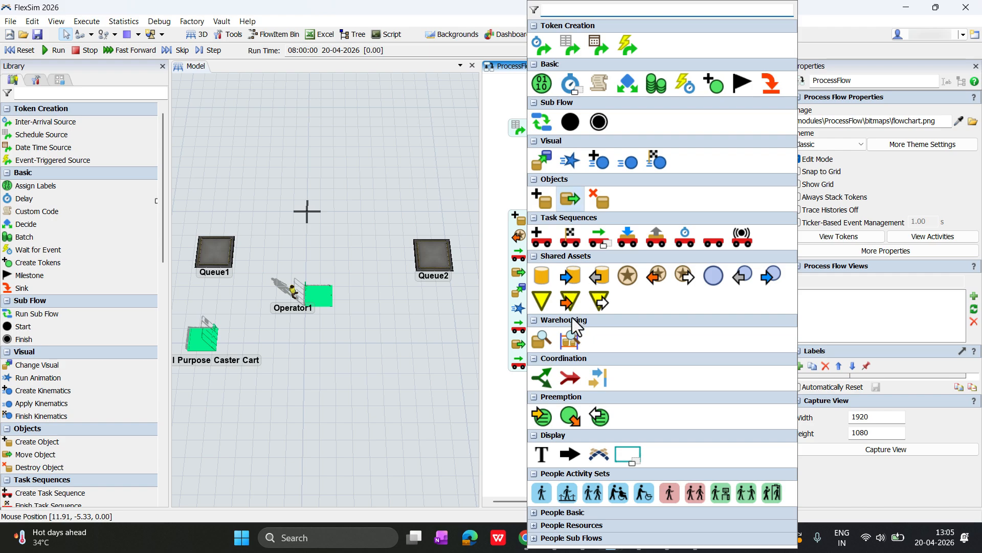
pyautogui.moveTo(573, 319); pyautogui.dragTo(566, 395)
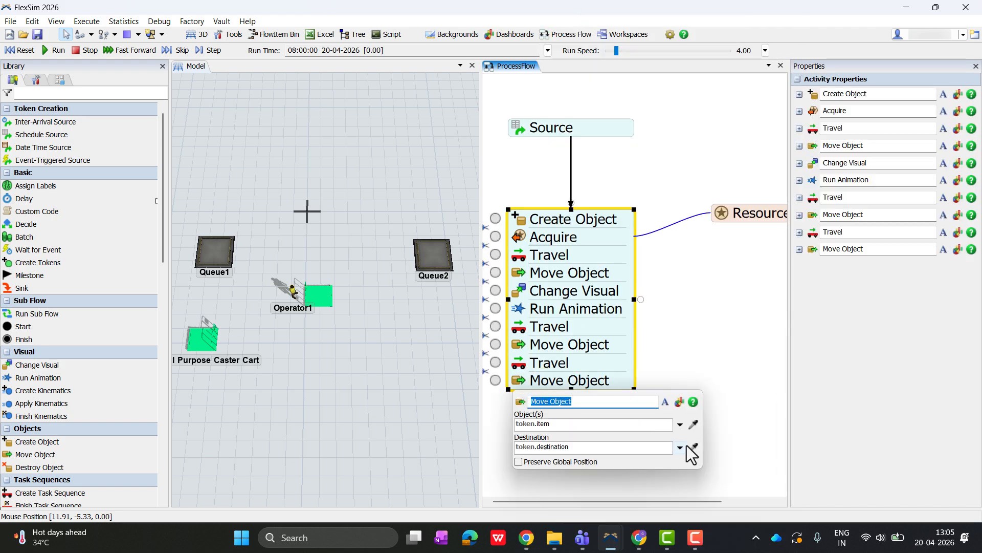
pyautogui.click(693, 448)
pyautogui.click(433, 256)
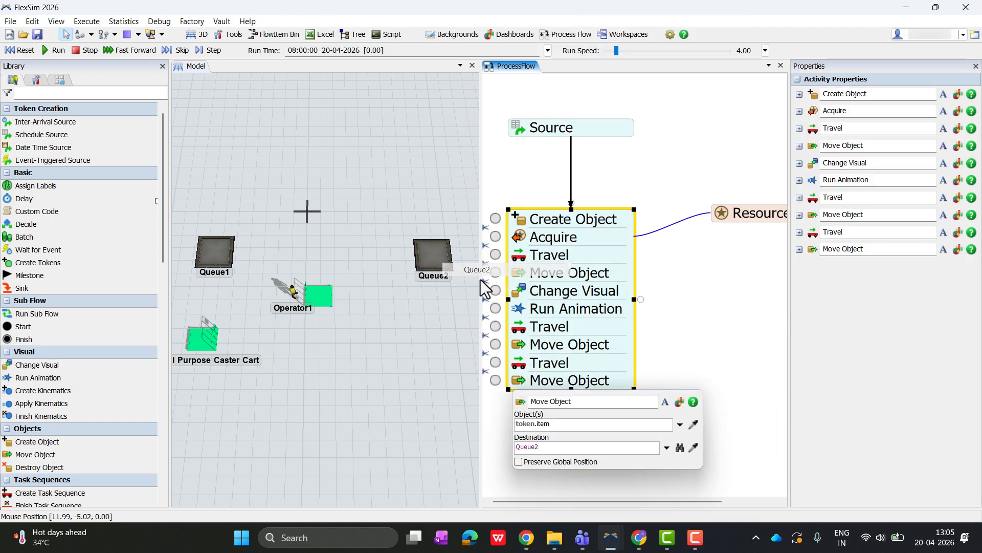
# Add a Release activity and attach it beneath the last Move Object.
pyautogui.doubleClick(533, 412)
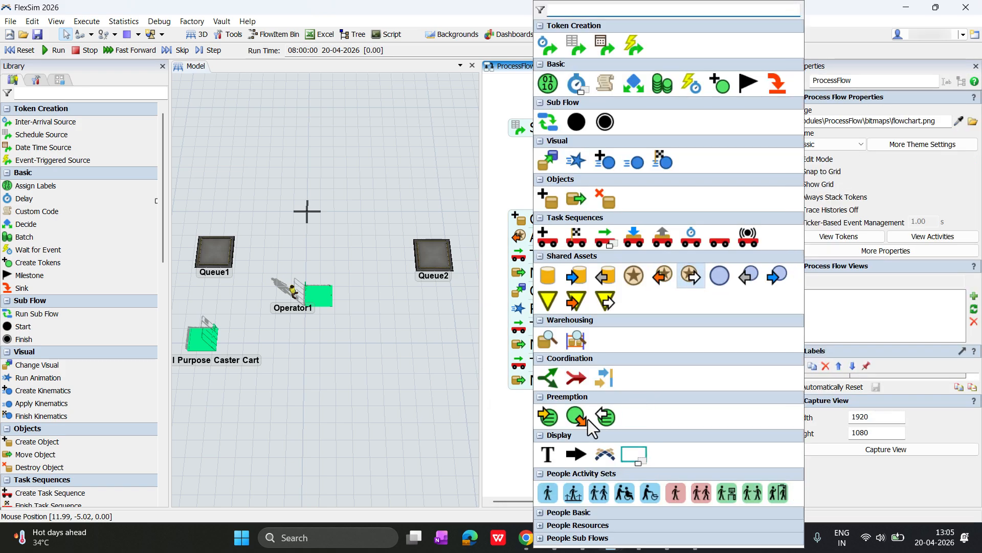
pyautogui.moveTo(600, 449); pyautogui.dragTo(575, 410)
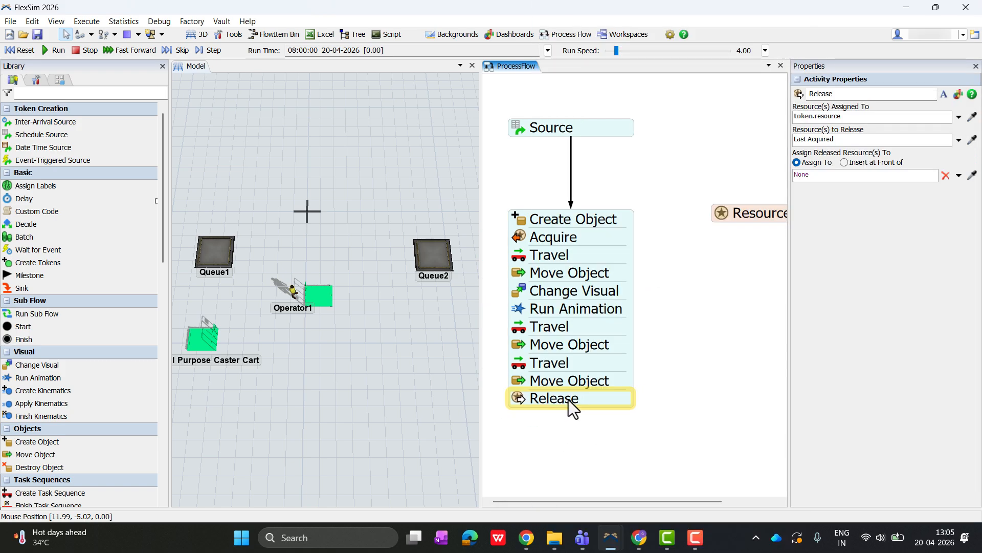
pyautogui.click(521, 398)
pyautogui.moveTo(672, 417); pyautogui.dragTo(693, 398)
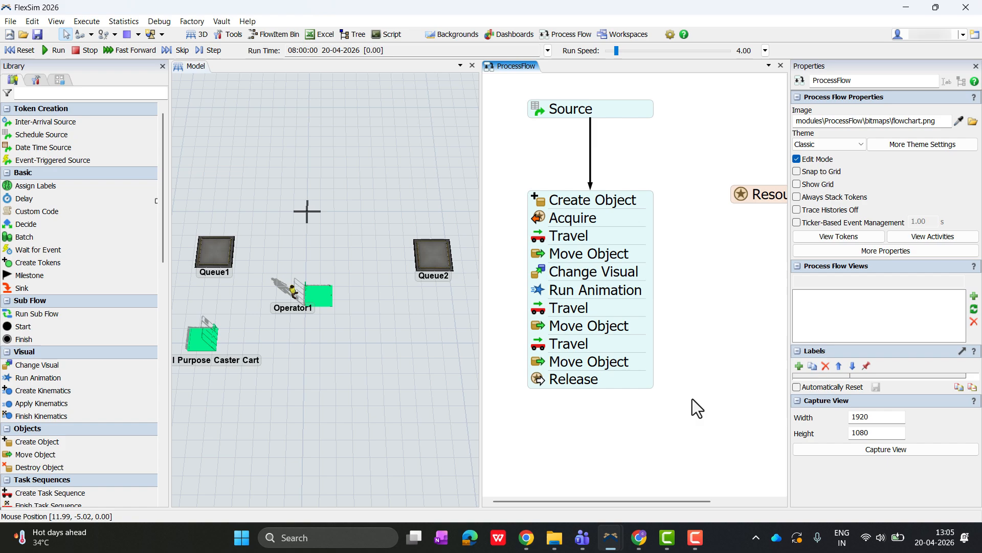
# Add a Delay activity, attach it beneath Release, and set its delay time to 3 s.
pyautogui.doubleClick(556, 403)
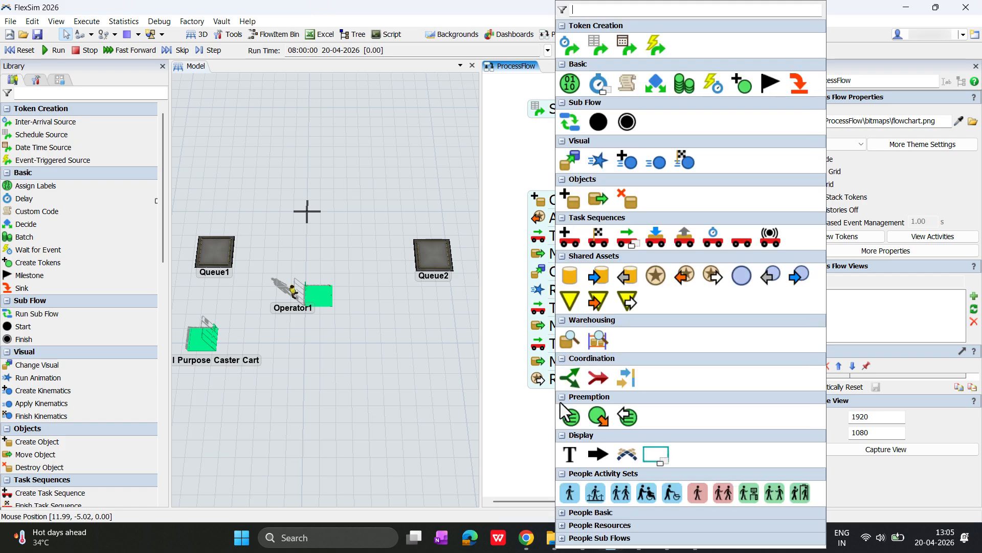
pyautogui.click(595, 83)
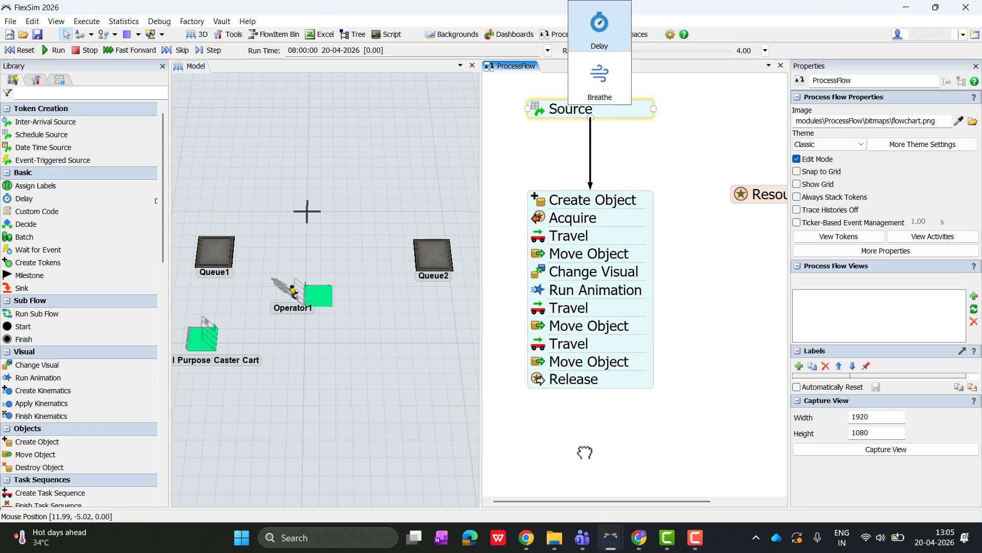
pyautogui.moveTo(601, 418); pyautogui.dragTo(569, 402)
pyautogui.click(543, 401)
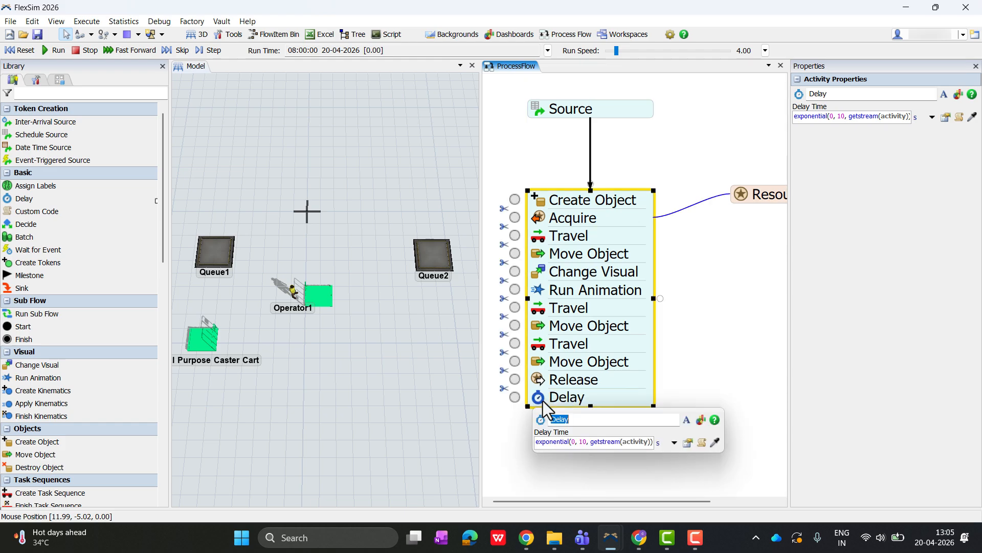
pyautogui.click(585, 443)
pyautogui.write('3')
pyautogui.click(656, 335)
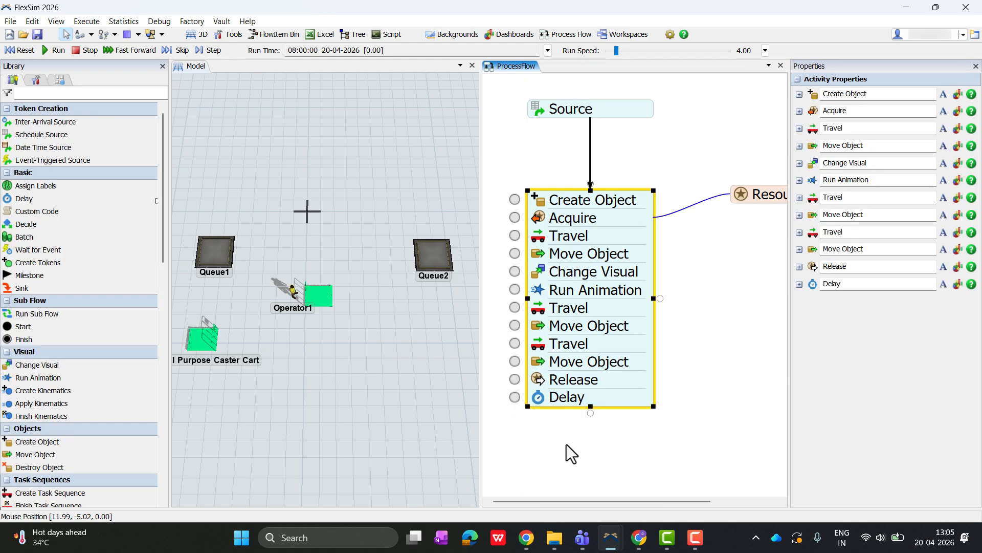
# Add a Destroy Object activity and attach it beneath the Delay.
pyautogui.doubleClick(567, 444)
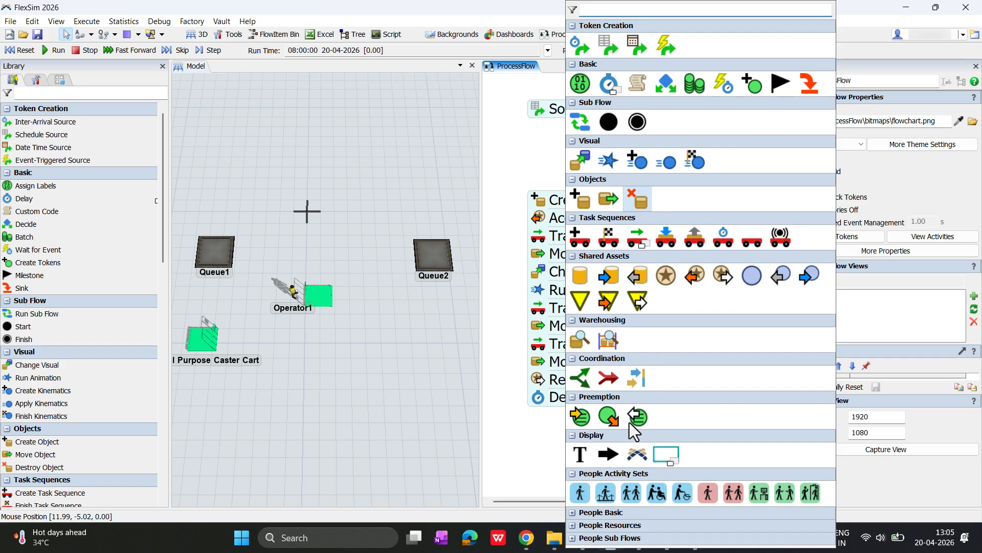
pyautogui.moveTo(619, 463); pyautogui.dragTo(539, 418)
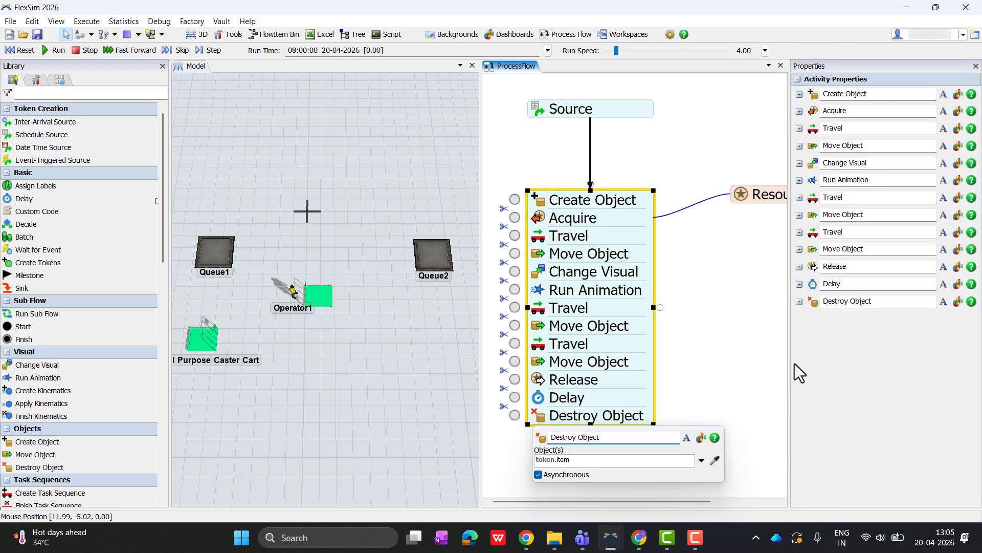
pyautogui.scroll(-1, 705, 355)
pyautogui.click(683, 355)
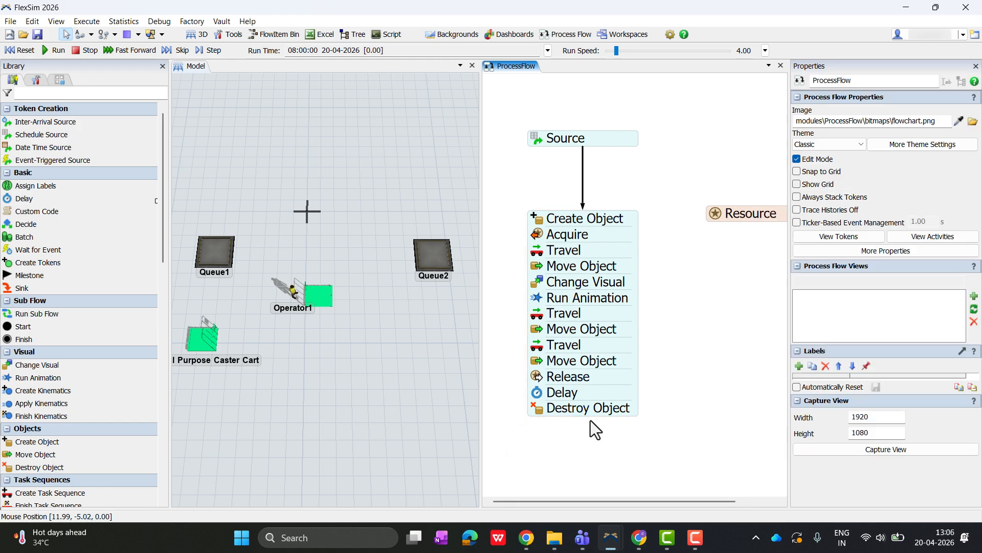
# Connect Destroy Object back to Create Object and change the connector's type so it is drawn as paired circled "A" markers.
pyautogui.moveTo(592, 421); pyautogui.dragTo(604, 208)
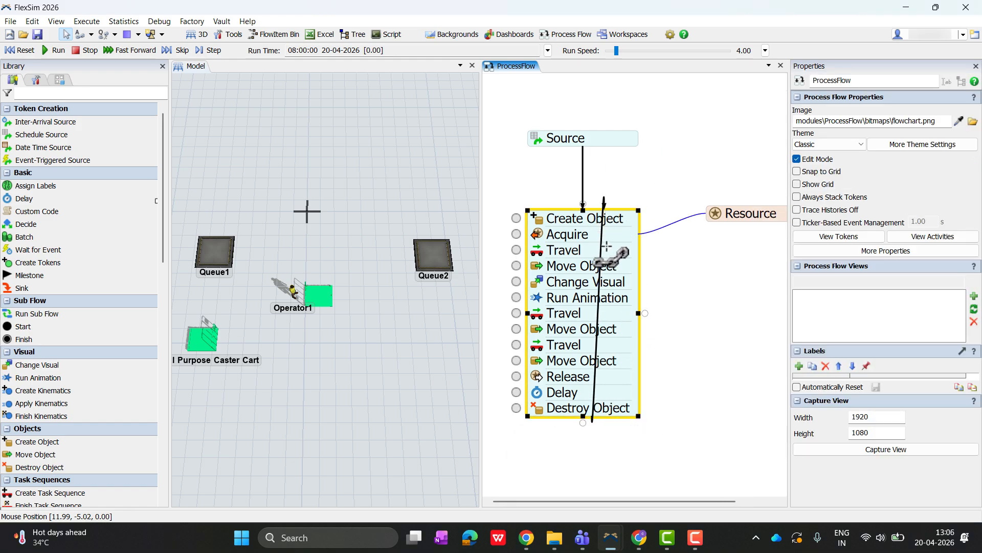
pyautogui.click(601, 246)
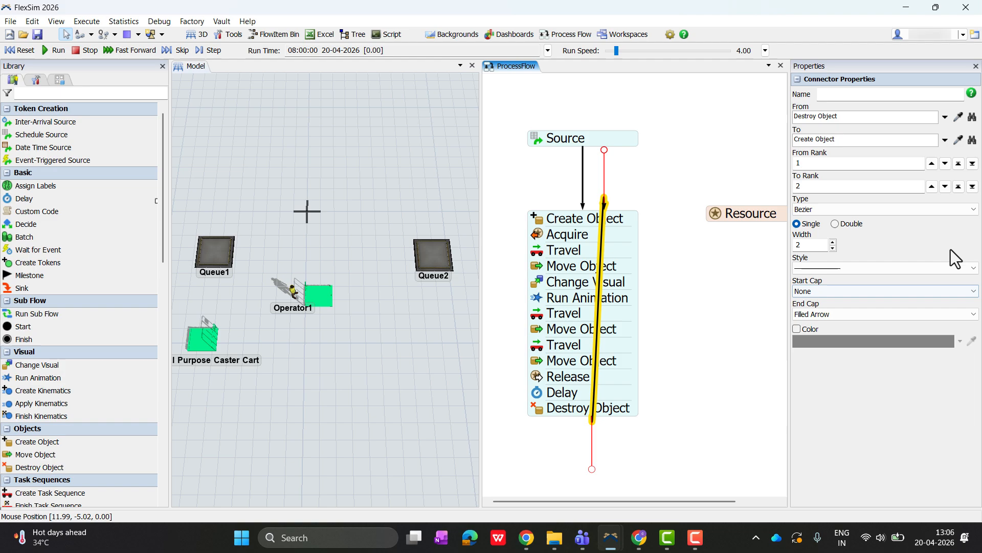
pyautogui.click(882, 212)
pyautogui.click(834, 245)
pyautogui.moveTo(609, 158); pyautogui.dragTo(621, 169)
pyautogui.click(674, 173)
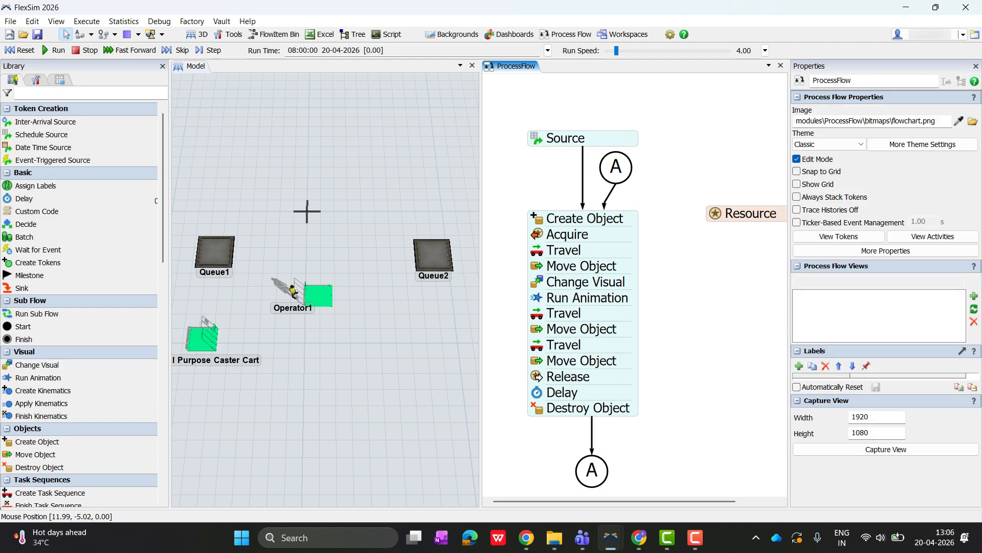
# Widen the 3D model view, run the simulation, and watch the operator push the cart between Queue1 and Queue2.
pyautogui.moveTo(481, 281); pyautogui.dragTo(568, 281)
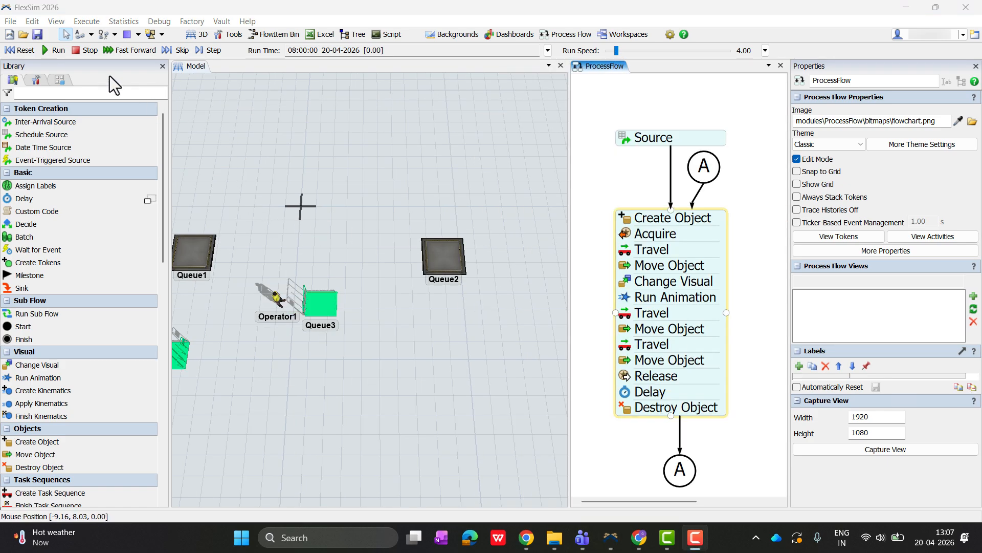
pyautogui.click(49, 51)
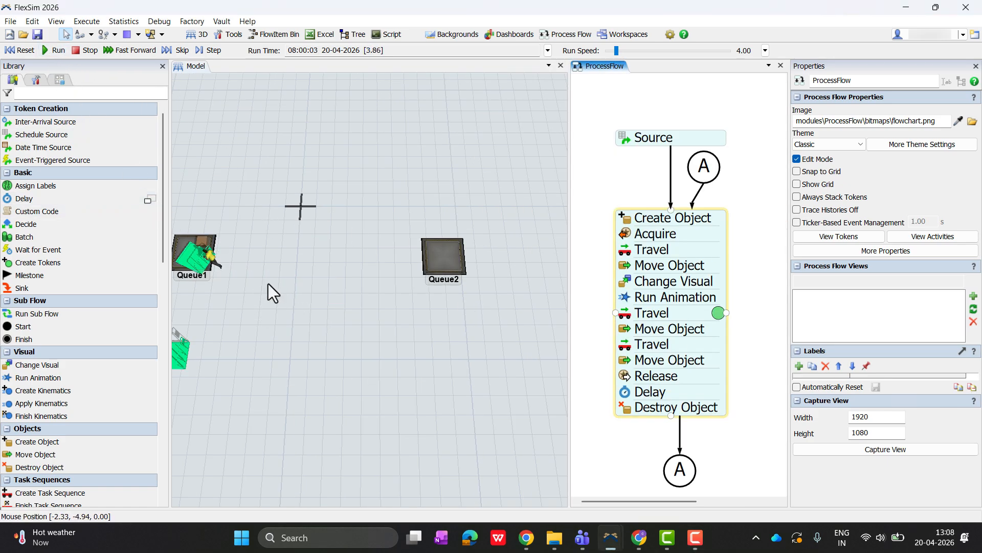
pyautogui.moveTo(347, 302); pyautogui.dragTo(377, 312)
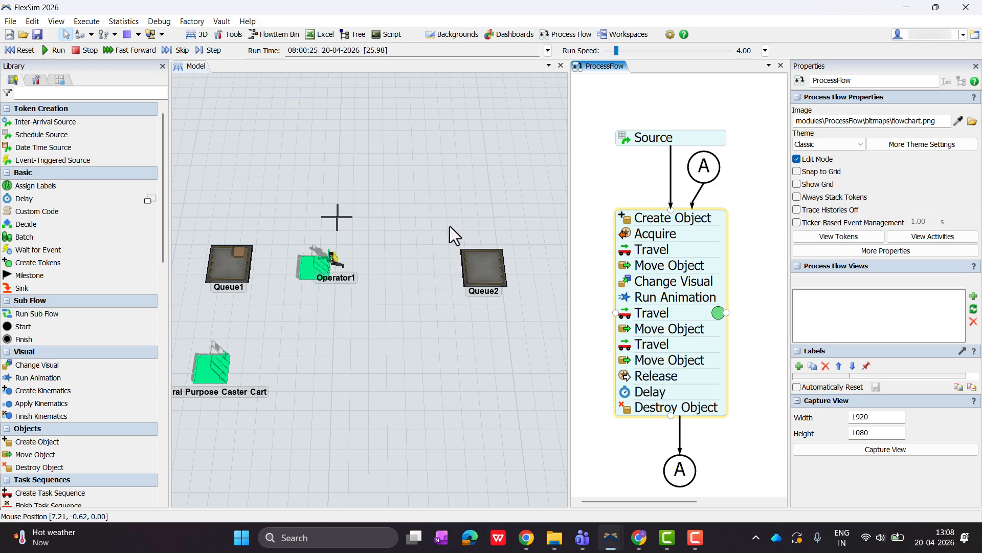
pyautogui.moveTo(318, 279); pyautogui.dragTo(317, 262, button='right')
pyautogui.scroll(3, 431, 291)
pyautogui.scroll(-1, 437, 290)
pyautogui.moveTo(435, 290); pyautogui.dragTo(510, 290)
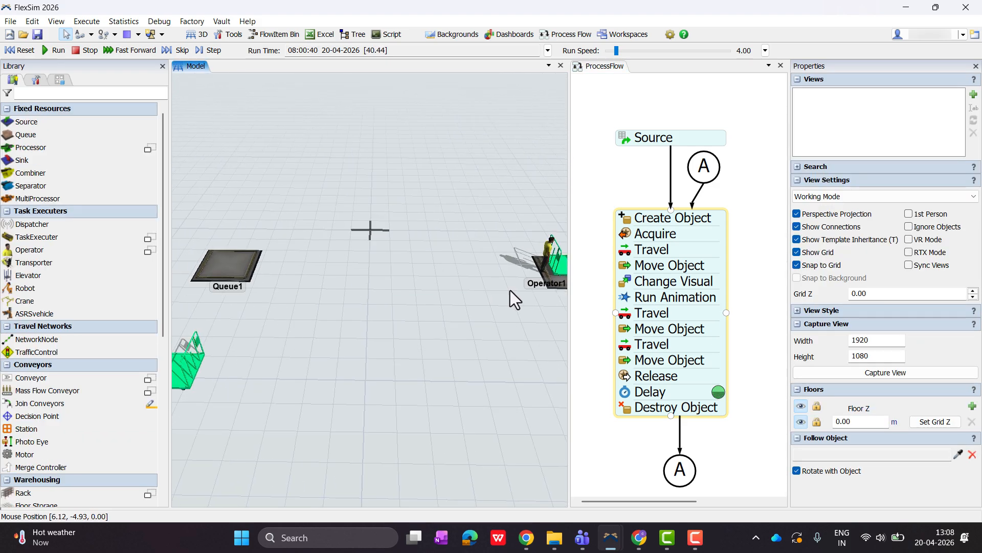